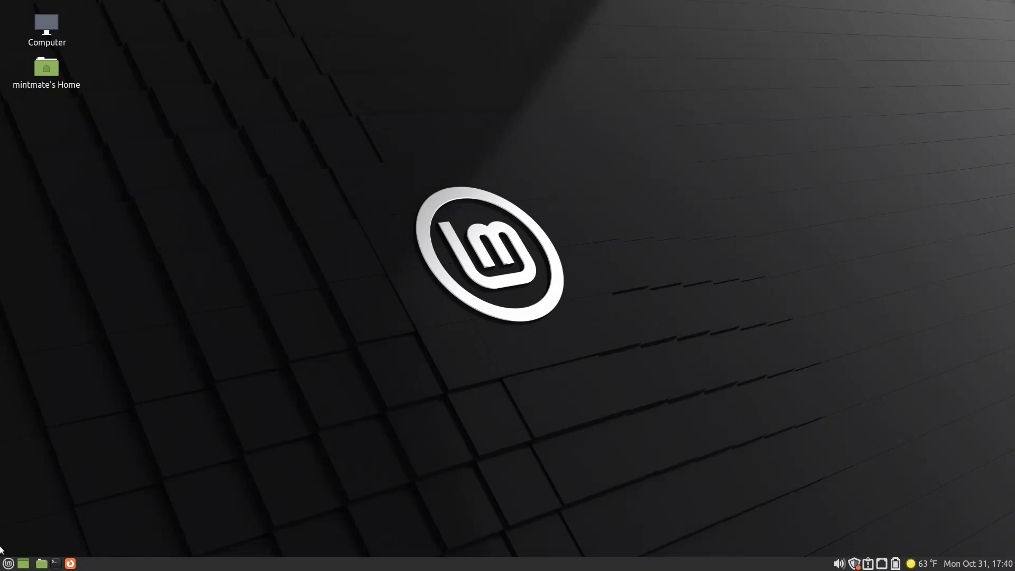
Browse the applications menu's Administration category and All Applications, then close the menu
{"action": "left_click", "coordinate": [7, 564]}
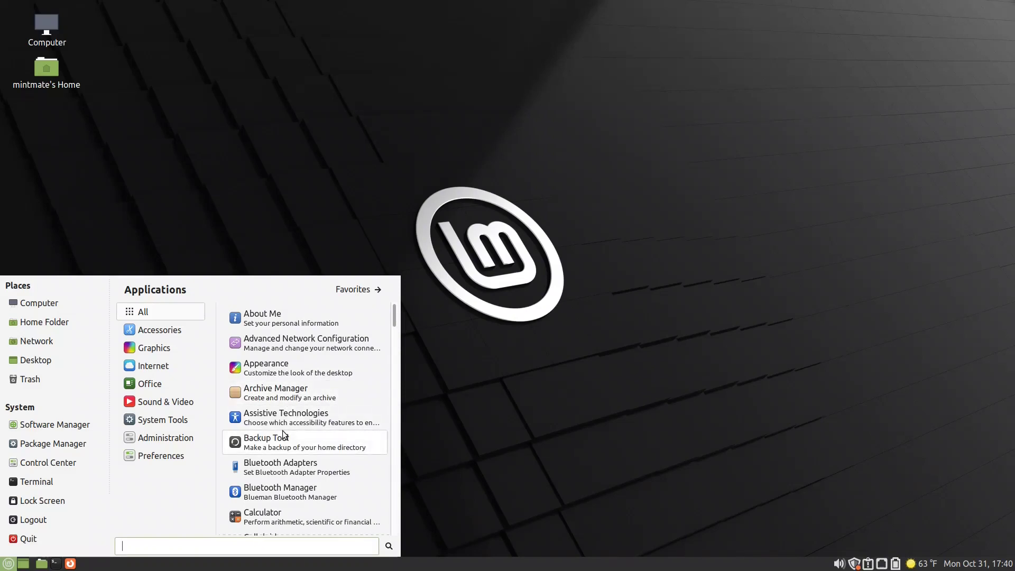
{"action": "left_click", "coordinate": [179, 439]}
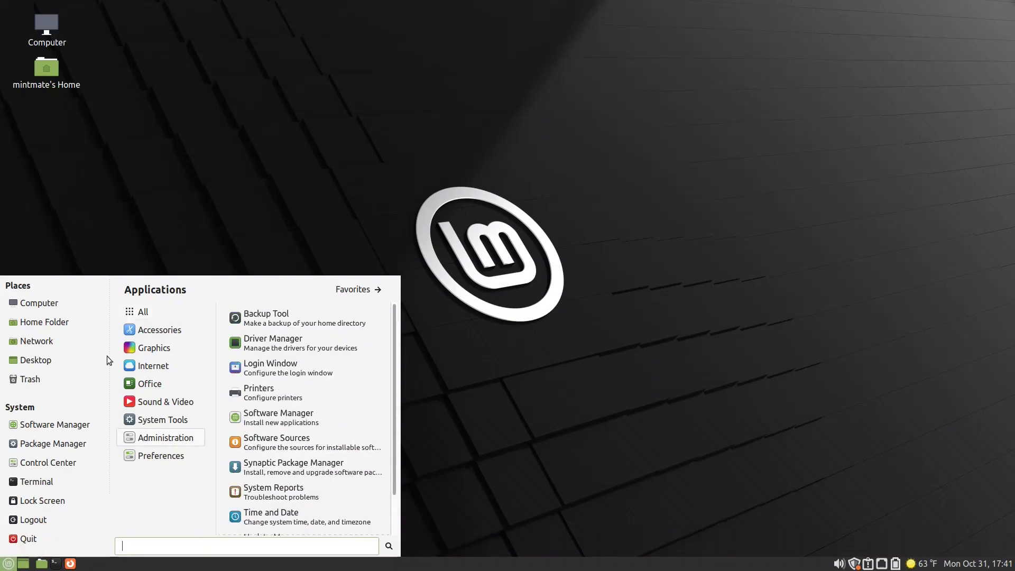
{"action": "left_click", "coordinate": [143, 312]}
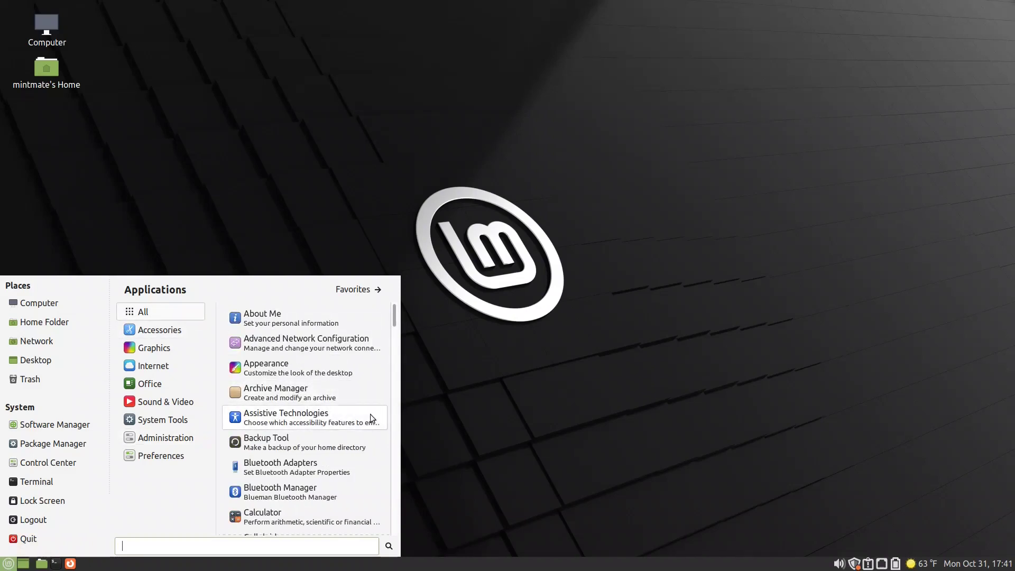
{"action": "left_click", "coordinate": [668, 441]}
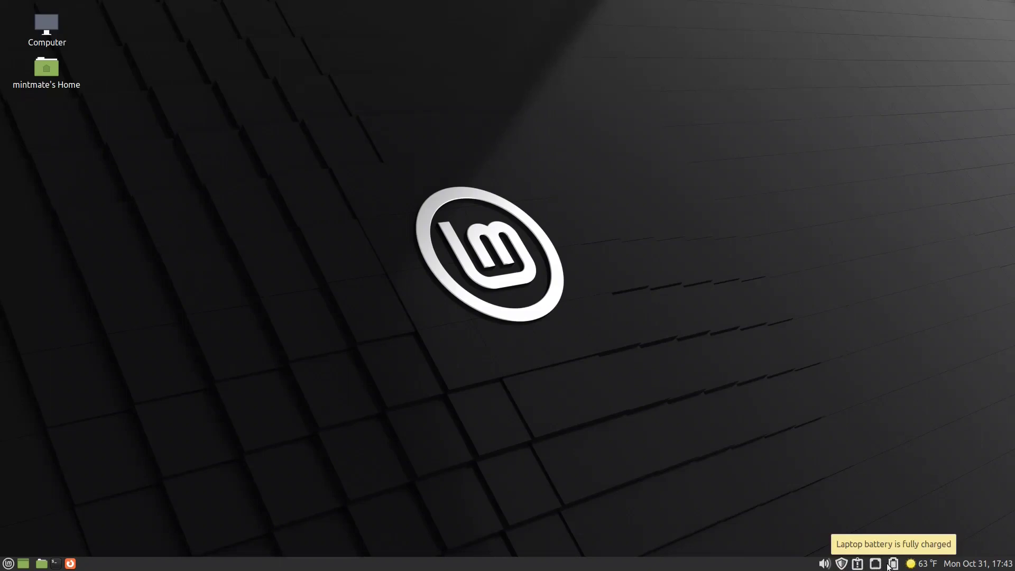
Show the month calendar, then review the clock preferences' Locations and Weather settings
{"action": "left_click", "coordinate": [963, 567]}
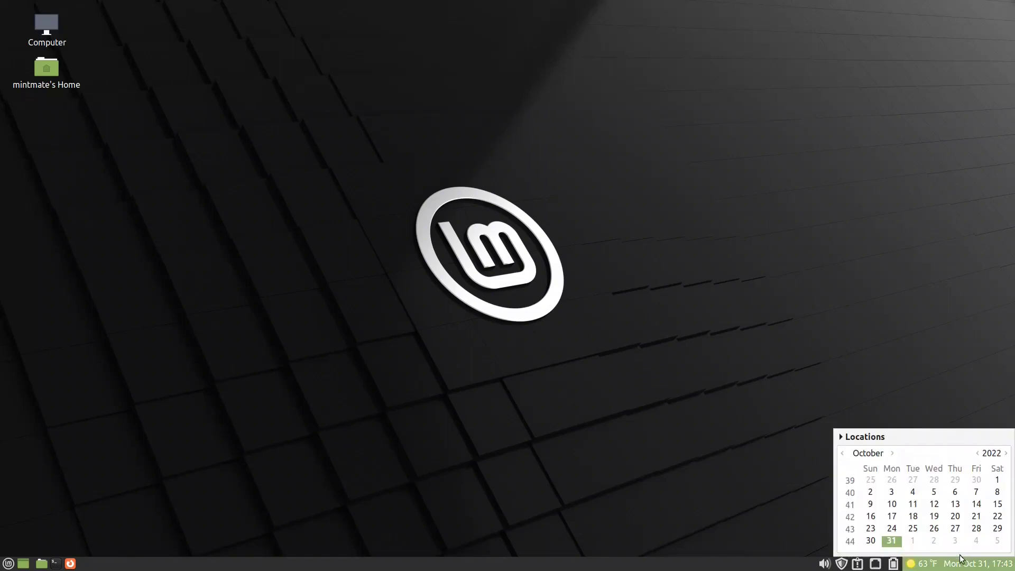
{"action": "left_click", "coordinate": [952, 568]}
{"action": "right_click", "coordinate": [952, 568]}
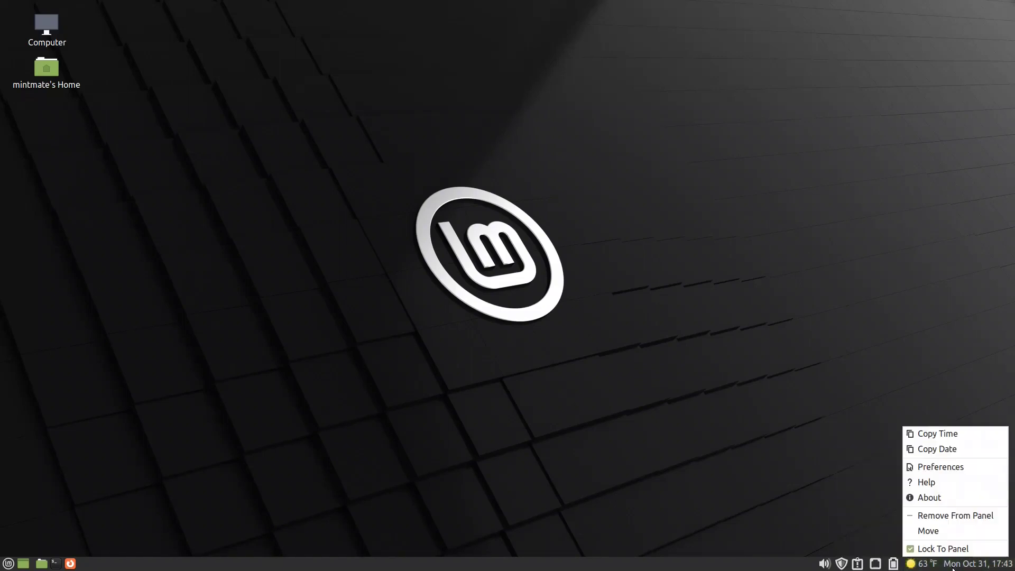
{"action": "left_click", "coordinate": [946, 468]}
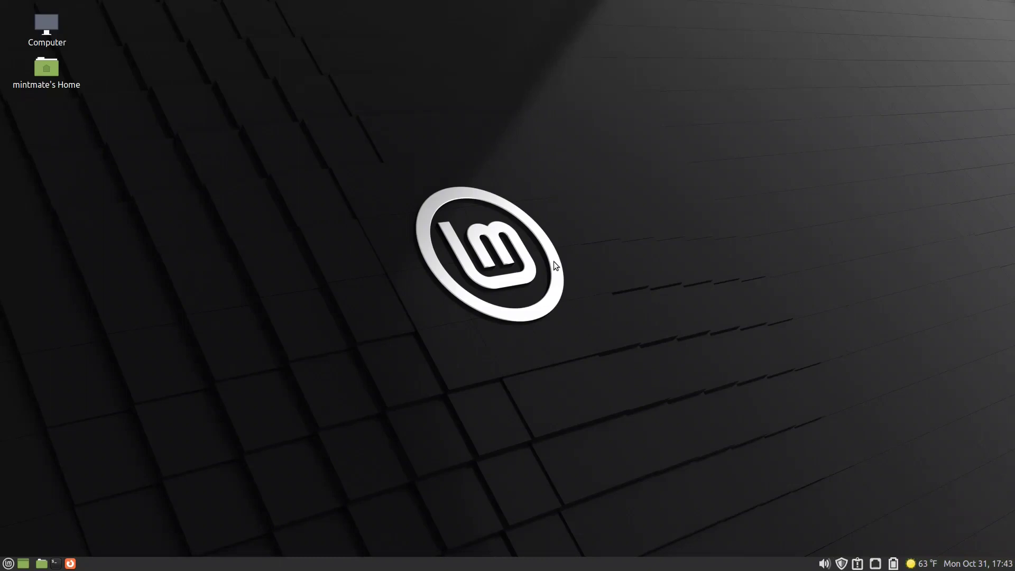
{"action": "left_click", "coordinate": [478, 211]}
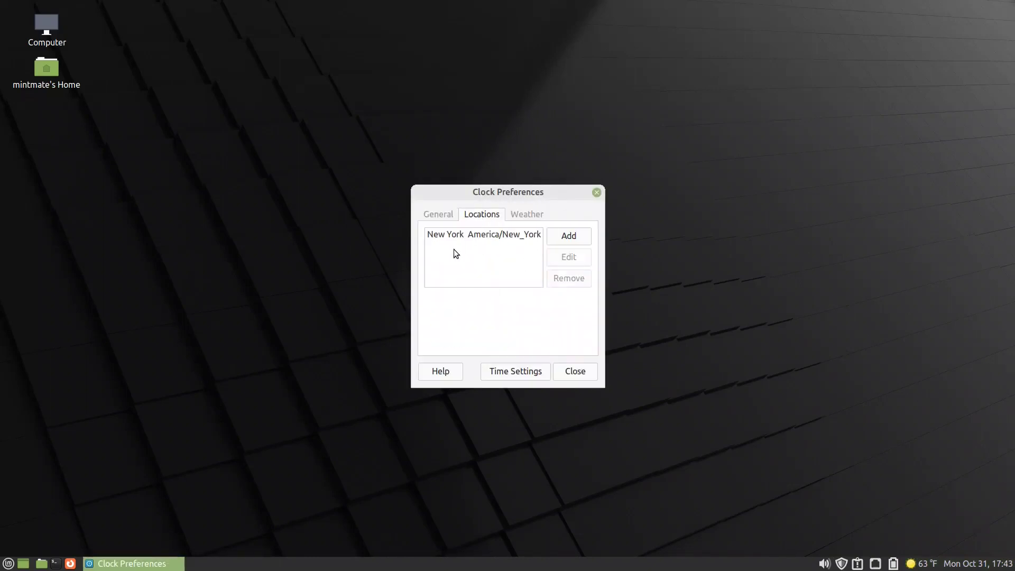
{"action": "left_click", "coordinate": [521, 215]}
{"action": "left_click", "coordinate": [482, 217]}
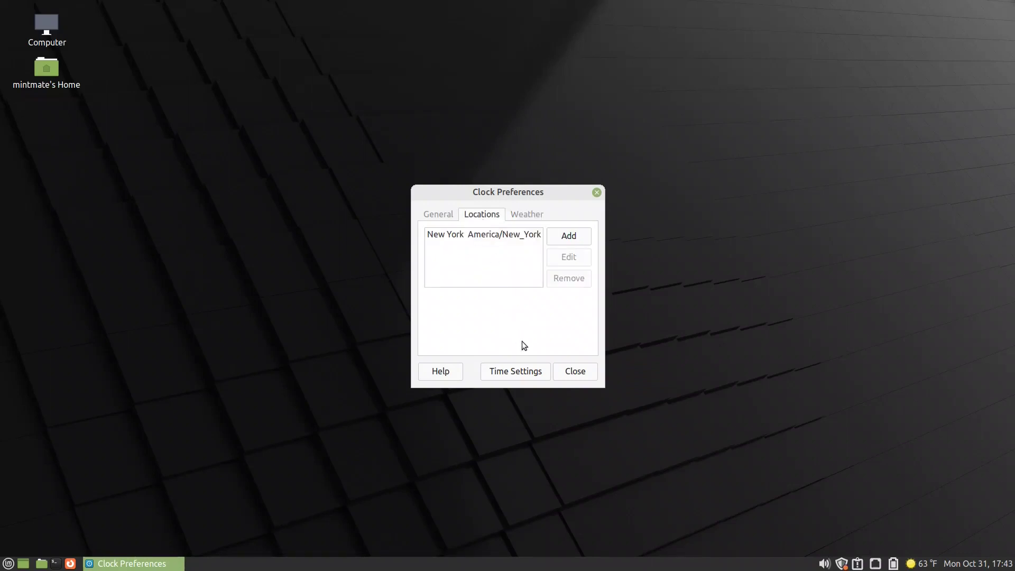
{"action": "left_click", "coordinate": [574, 369]}
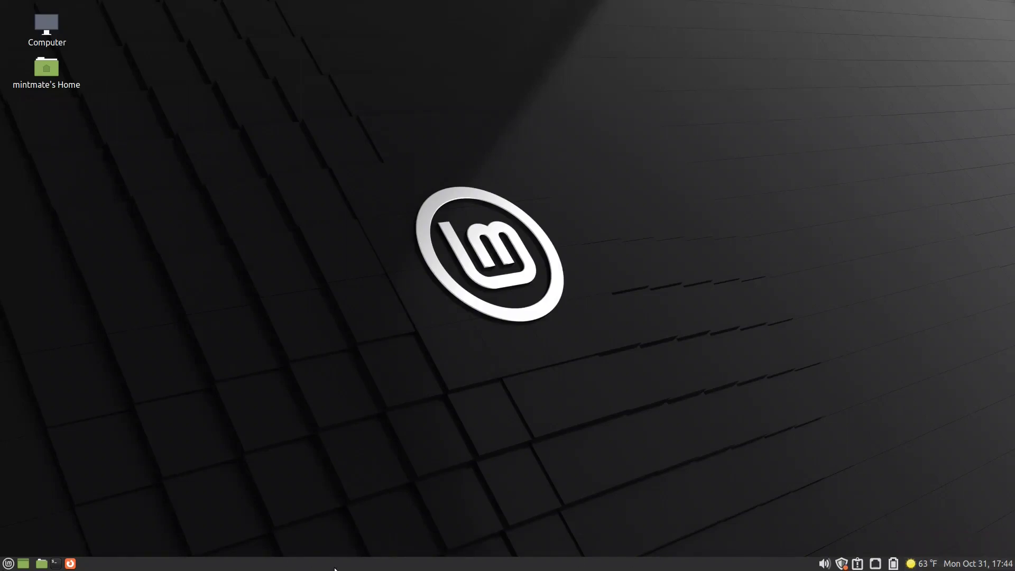
Add the Fish applet to the bottom panel through Add to Panel
{"action": "right_click", "coordinate": [407, 569]}
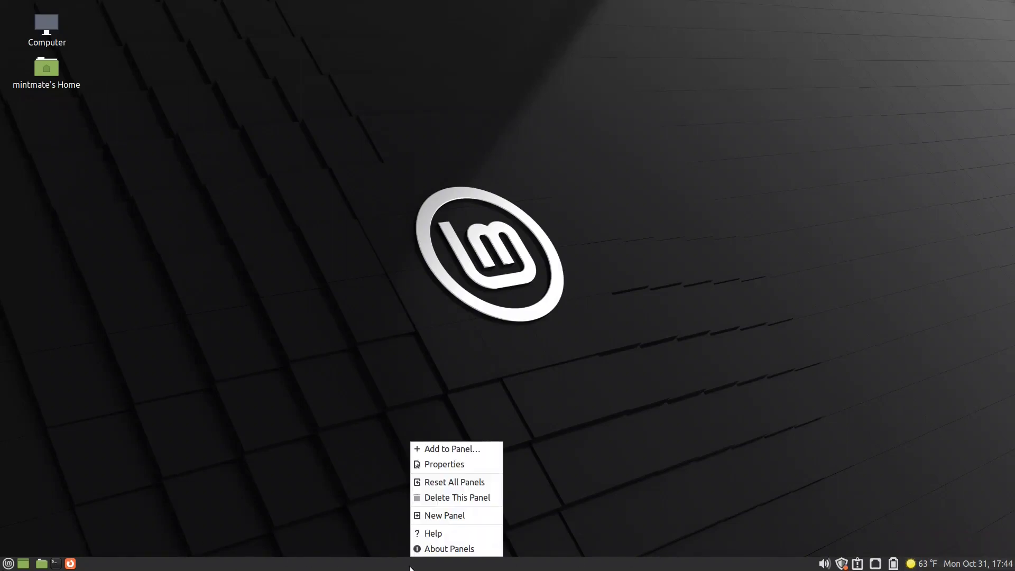
{"action": "left_click", "coordinate": [457, 449]}
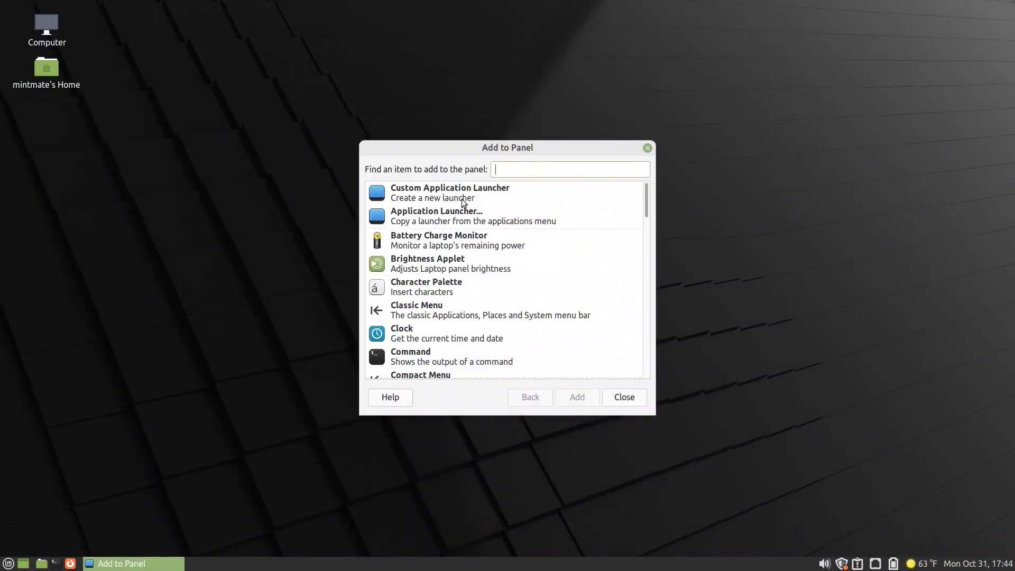
{"action": "scroll", "coordinate": [462, 201], "scroll_direction": "down", "scroll_amount": 6}
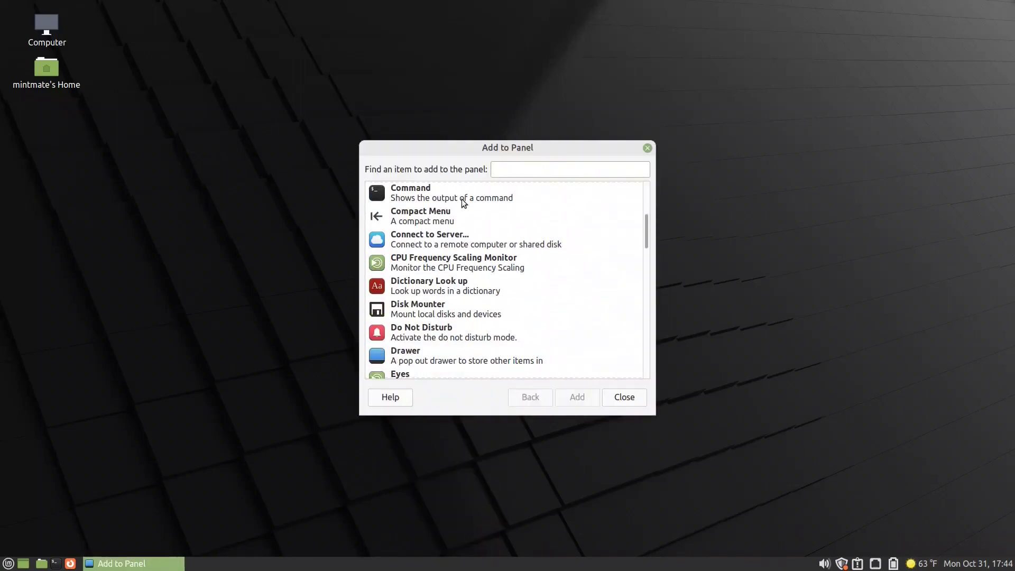
{"action": "scroll", "coordinate": [457, 242], "scroll_direction": "down", "scroll_amount": 1}
{"action": "scroll", "coordinate": [457, 243], "scroll_direction": "down", "scroll_amount": 5}
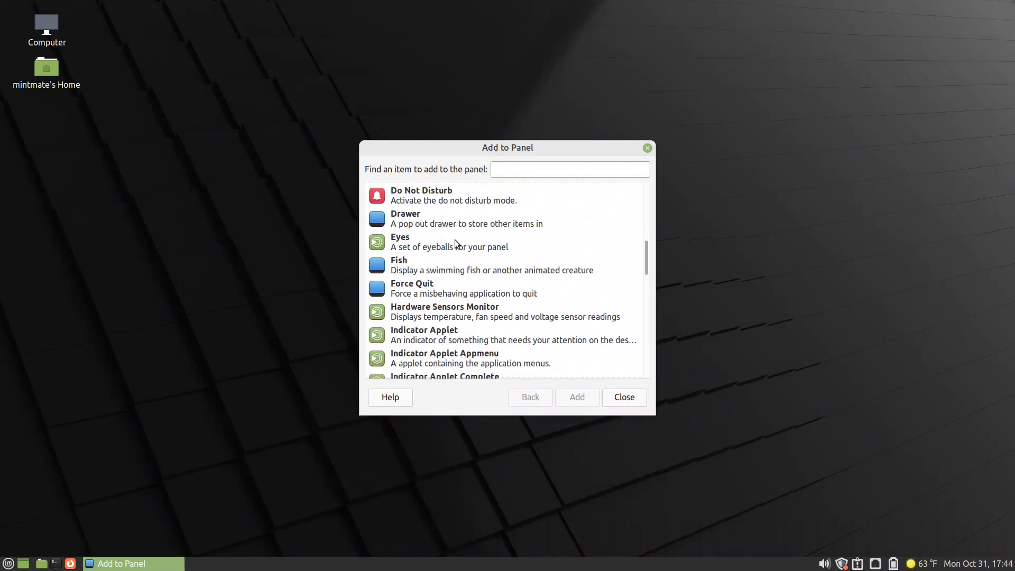
{"action": "left_click", "coordinate": [412, 265]}
{"action": "left_click", "coordinate": [590, 401]}
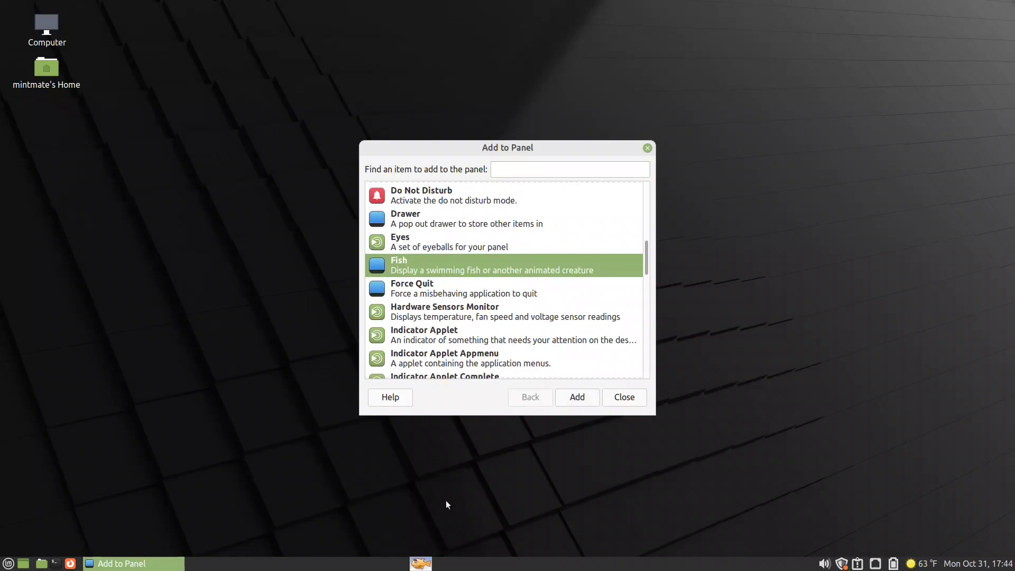
Run the fish applet and dismiss its missing-command error
{"action": "left_click", "coordinate": [418, 564]}
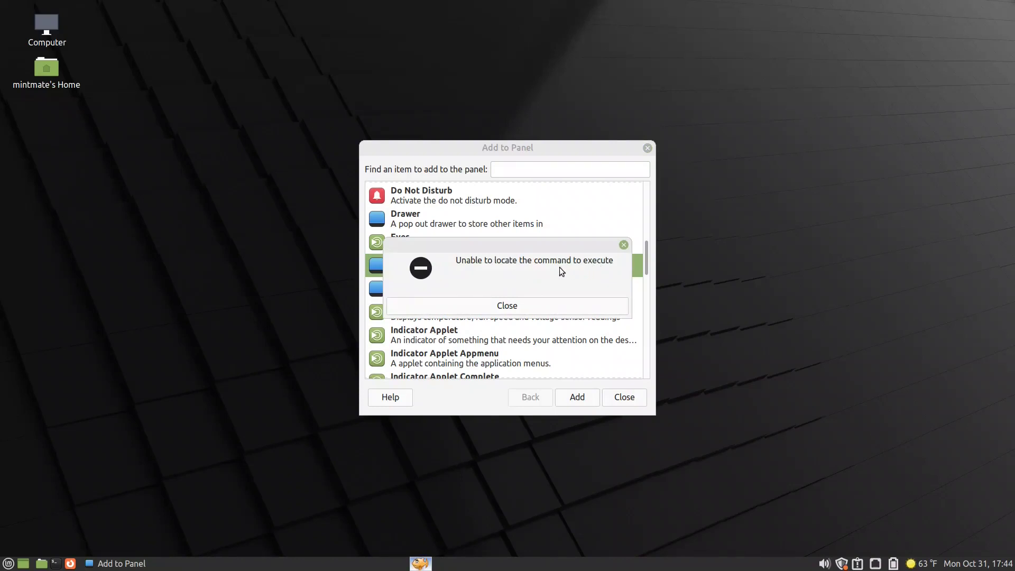
{"action": "left_click", "coordinate": [520, 306]}
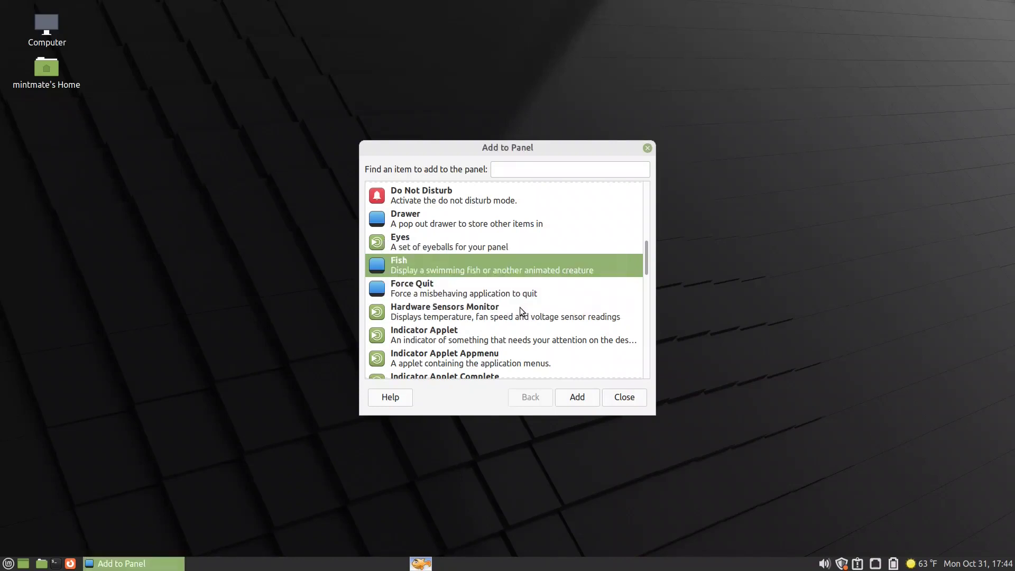
{"action": "right_click", "coordinate": [421, 563]}
Inspect the fish applet's fortune command in its preferences, then close them
{"action": "left_click", "coordinate": [459, 467]}
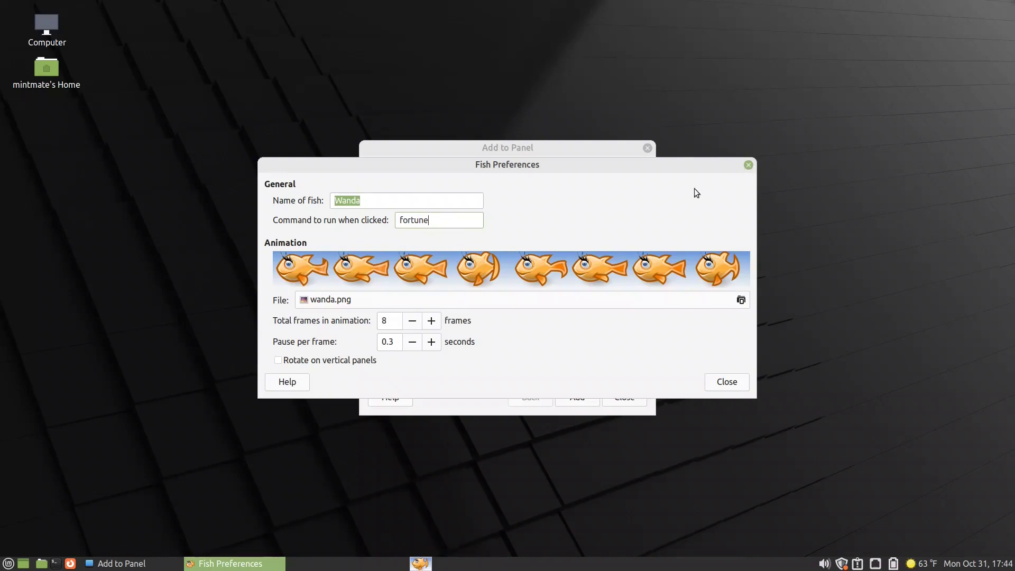
{"action": "left_click_drag", "start_coordinate": [440, 220], "coordinate": [399, 222]}
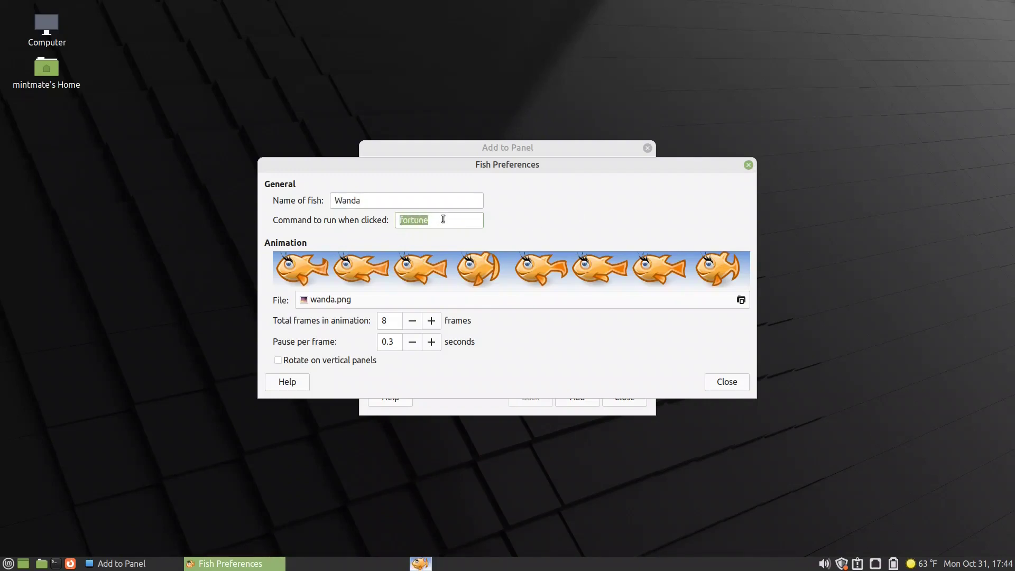
{"action": "left_click", "coordinate": [748, 165]}
Add the XApp Status Applet from the Add to Panel list
{"action": "scroll", "coordinate": [537, 283], "scroll_direction": "down", "scroll_amount": 2}
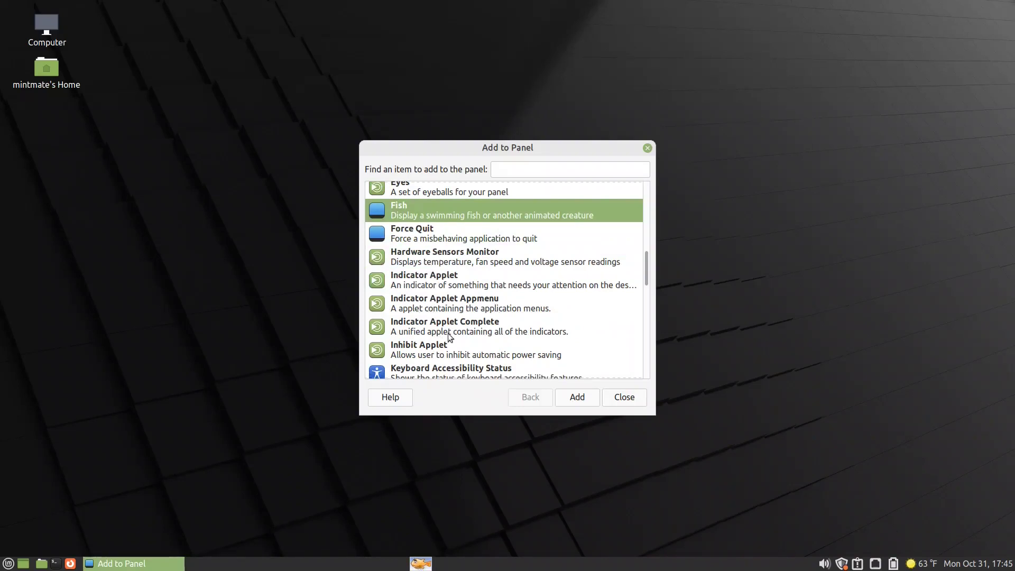
{"action": "scroll", "coordinate": [468, 309], "scroll_direction": "down", "scroll_amount": 5}
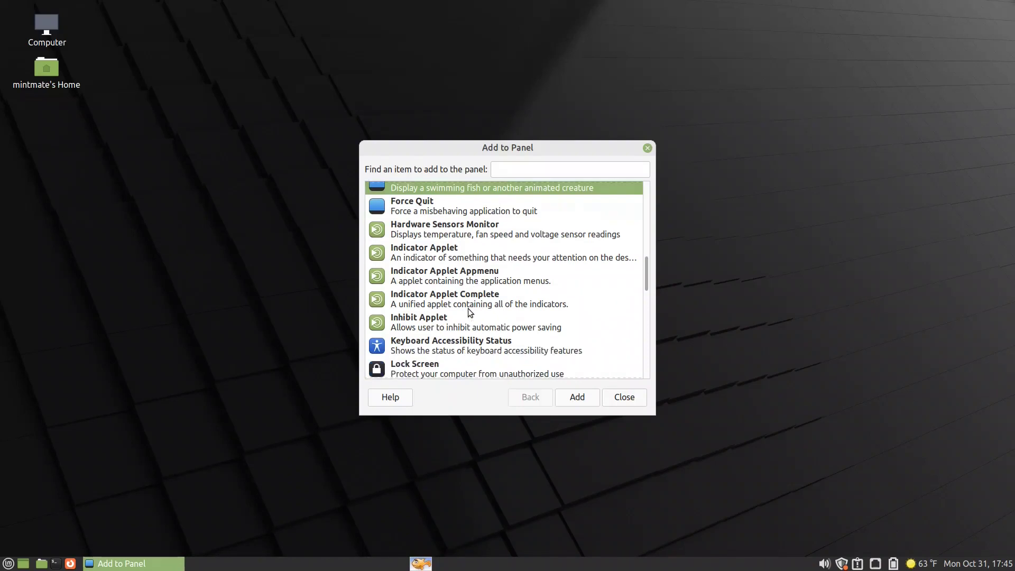
{"action": "scroll", "coordinate": [468, 309], "scroll_direction": "down", "scroll_amount": 5}
{"action": "scroll", "coordinate": [468, 311], "scroll_direction": "down", "scroll_amount": 5}
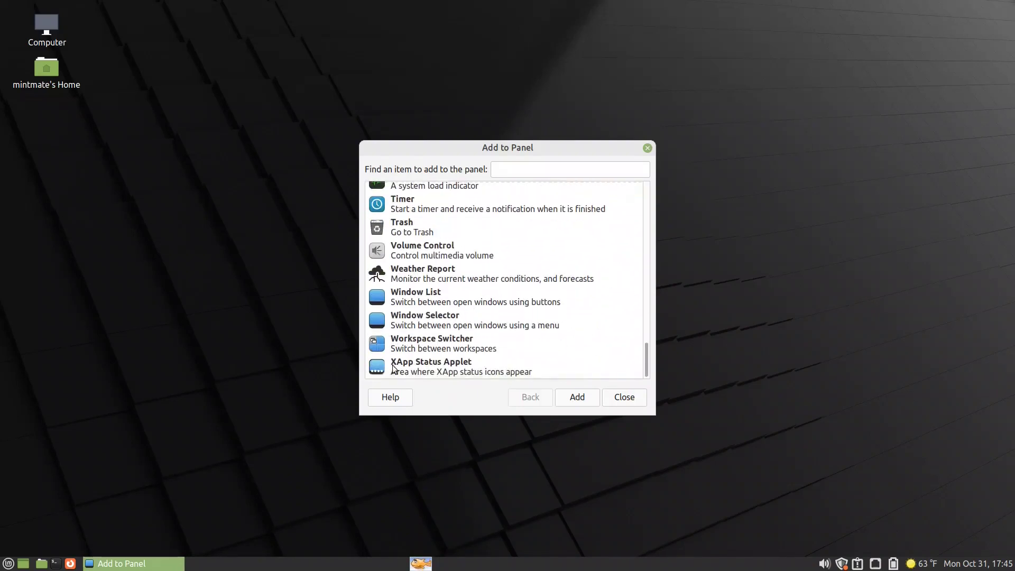
{"action": "left_click", "coordinate": [445, 373]}
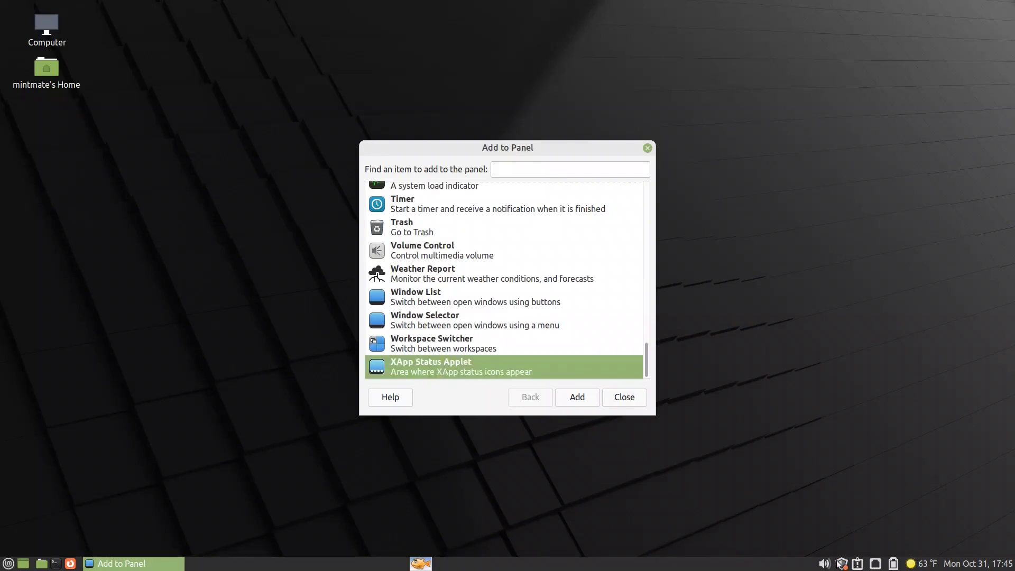
{"action": "left_click", "coordinate": [579, 399]}
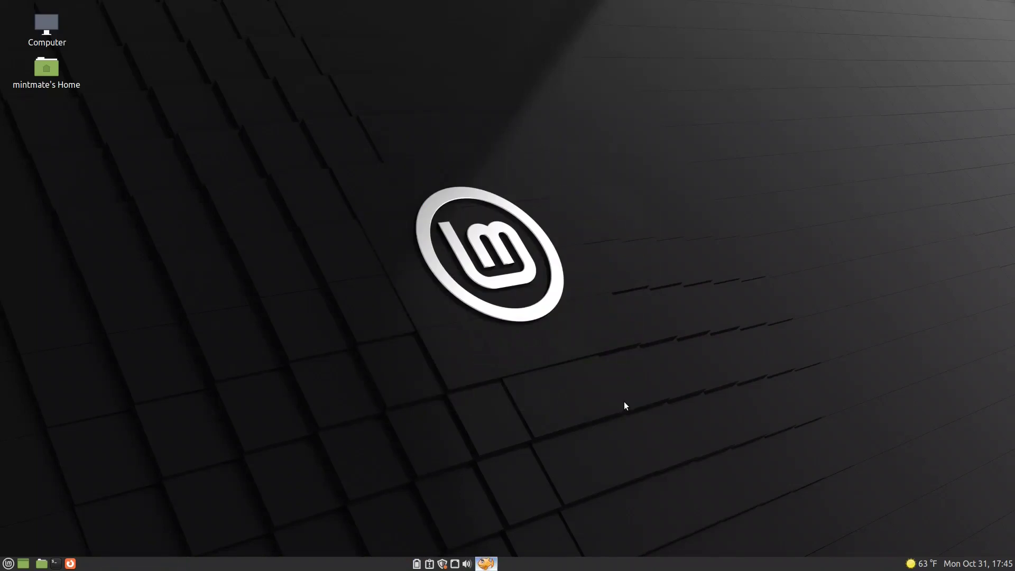
Move the status icons back to the panel's right end
{"action": "right_click", "coordinate": [483, 563]}
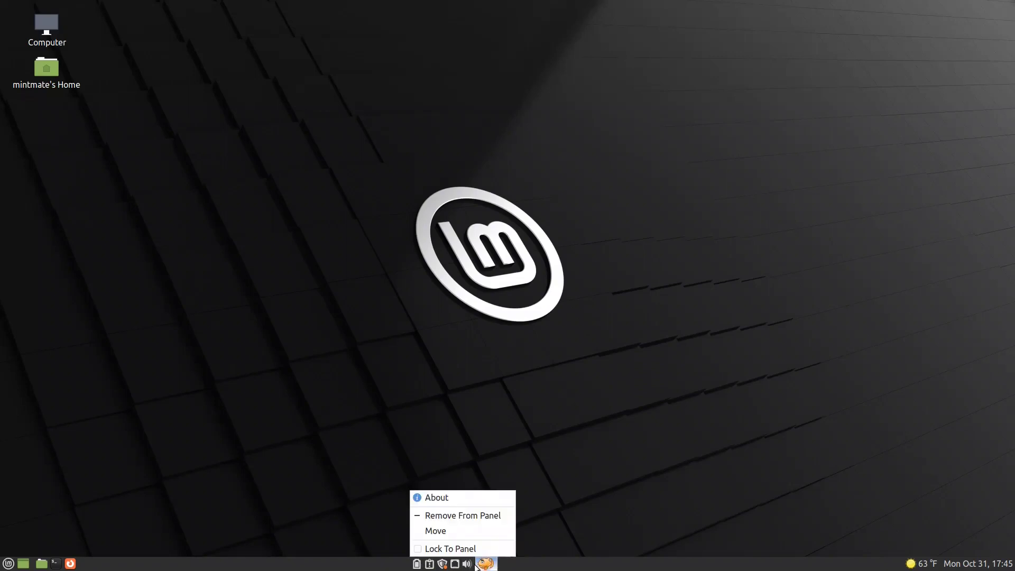
{"action": "left_click", "coordinate": [473, 529]}
{"action": "left_click_drag", "start_coordinate": [471, 534], "coordinate": [862, 564]}
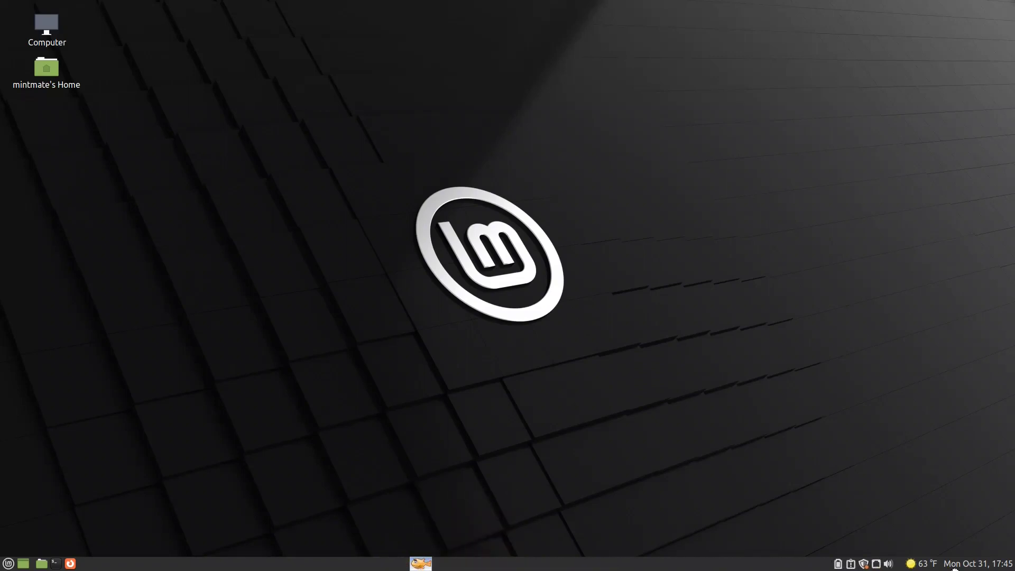
Show the Preferences category in the applications menu
{"action": "right_click", "coordinate": [467, 567]}
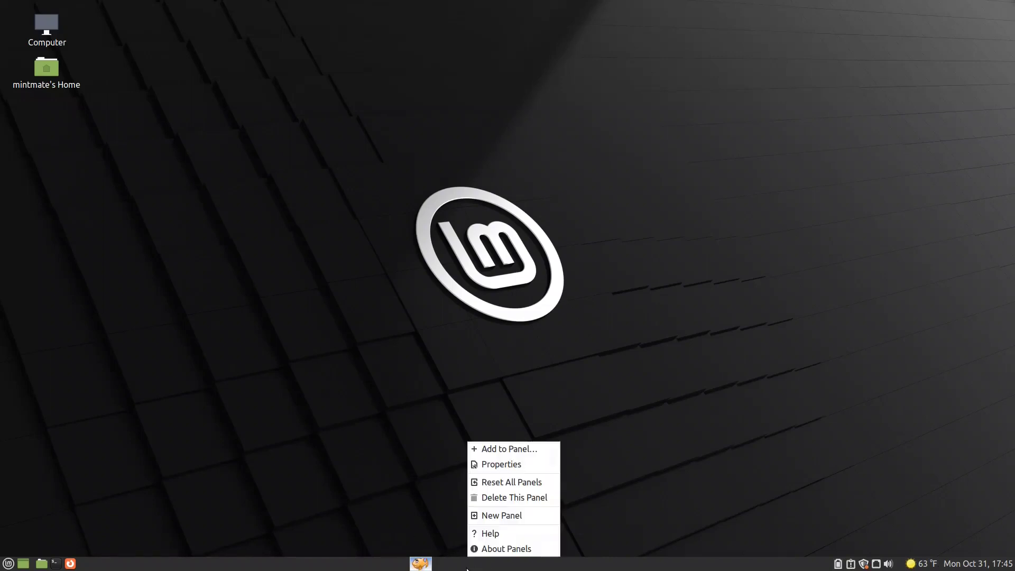
{"action": "left_click", "coordinate": [428, 479]}
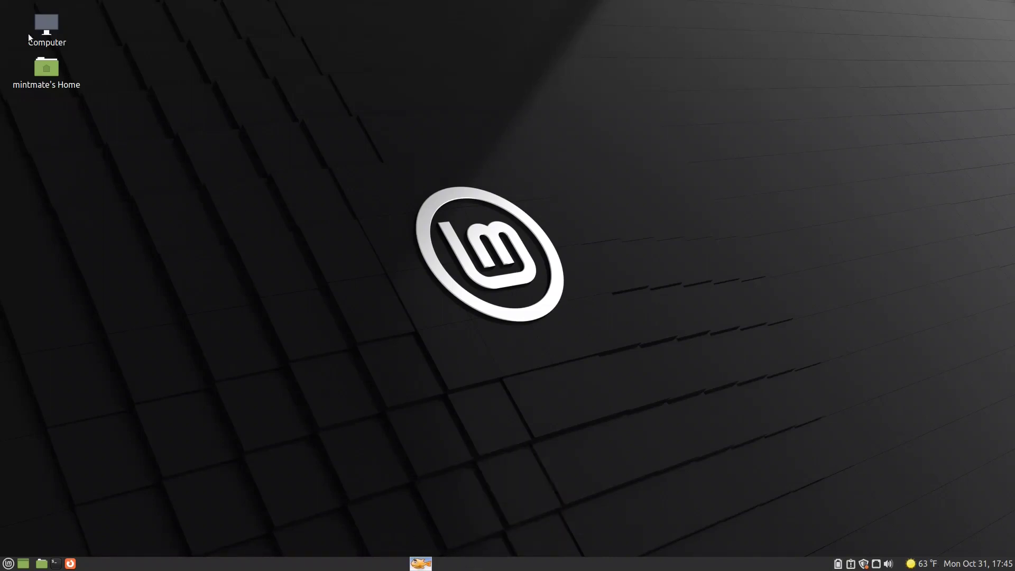
{"action": "left_click", "coordinate": [8, 564]}
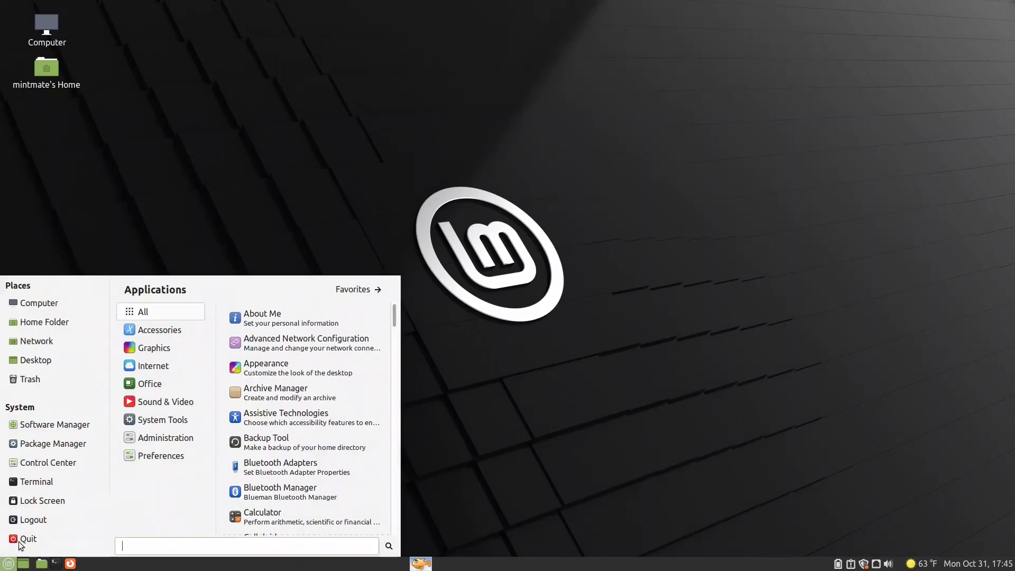
{"action": "mouse_move", "coordinate": [174, 457]}
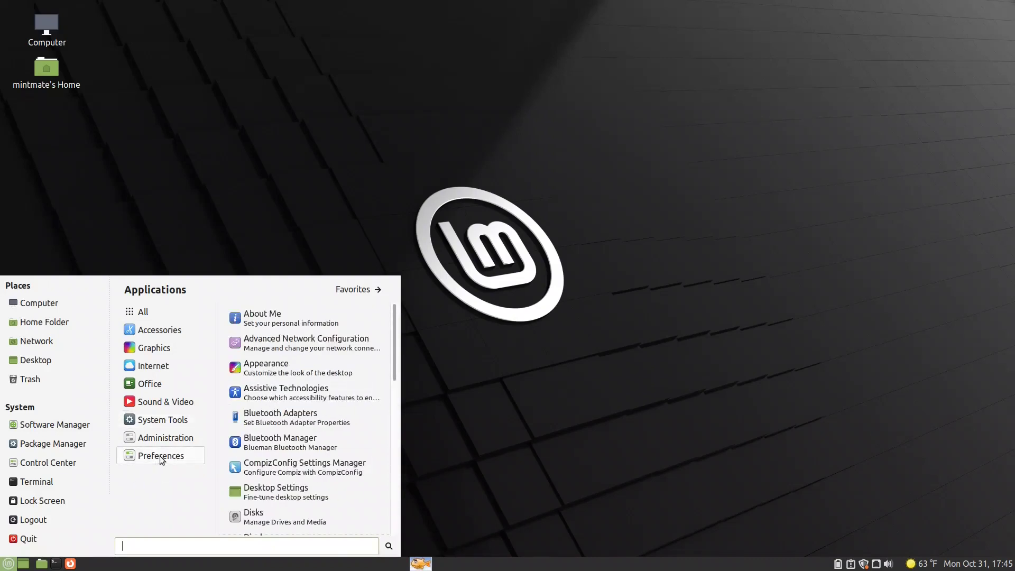
Add the Classic Menu item to the bottom panel
{"action": "right_click", "coordinate": [462, 566]}
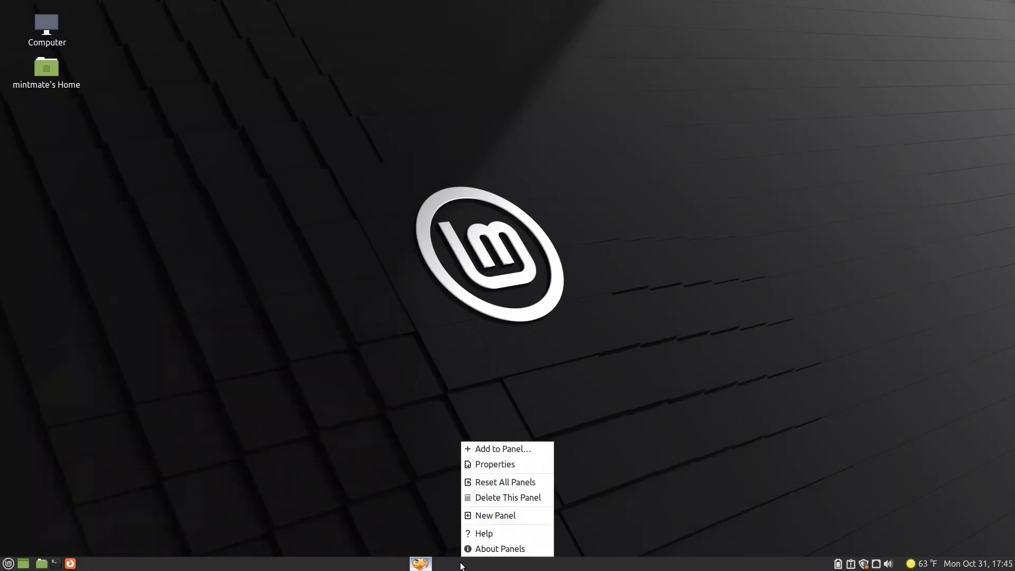
{"action": "left_click", "coordinate": [500, 450]}
{"action": "left_click", "coordinate": [411, 311]}
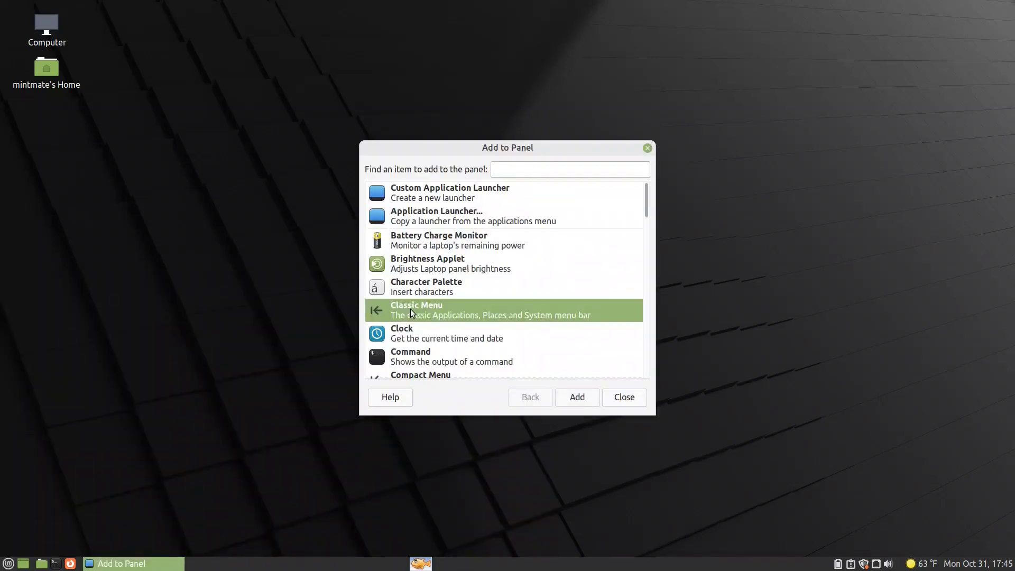
{"action": "left_click", "coordinate": [575, 398]}
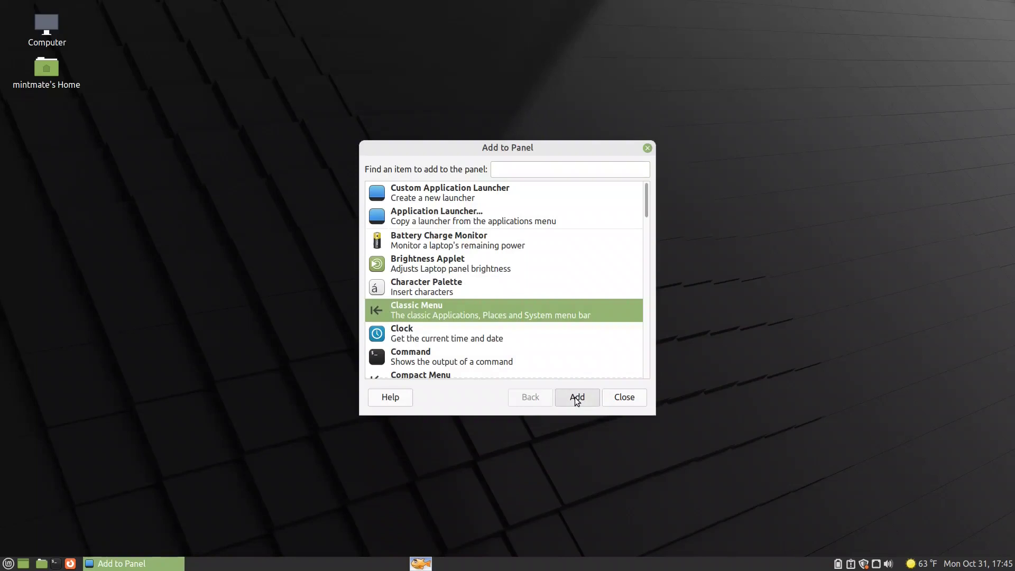
{"action": "left_click", "coordinate": [631, 404]}
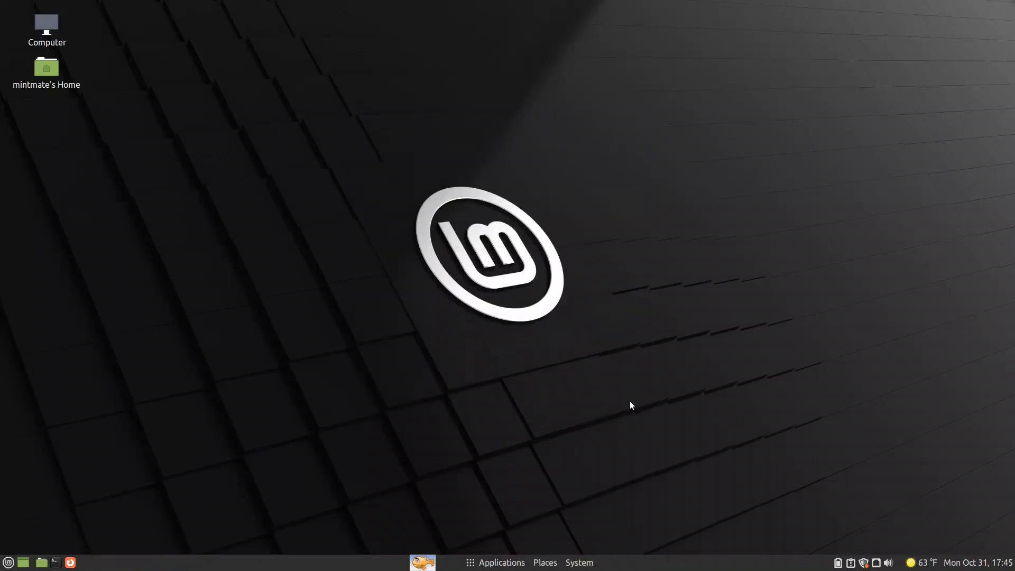
Launch Appearance from System > Preferences > Look and Feel
{"action": "left_click", "coordinate": [579, 563]}
{"action": "mouse_move", "coordinate": [608, 449]}
{"action": "mouse_move", "coordinate": [663, 437]}
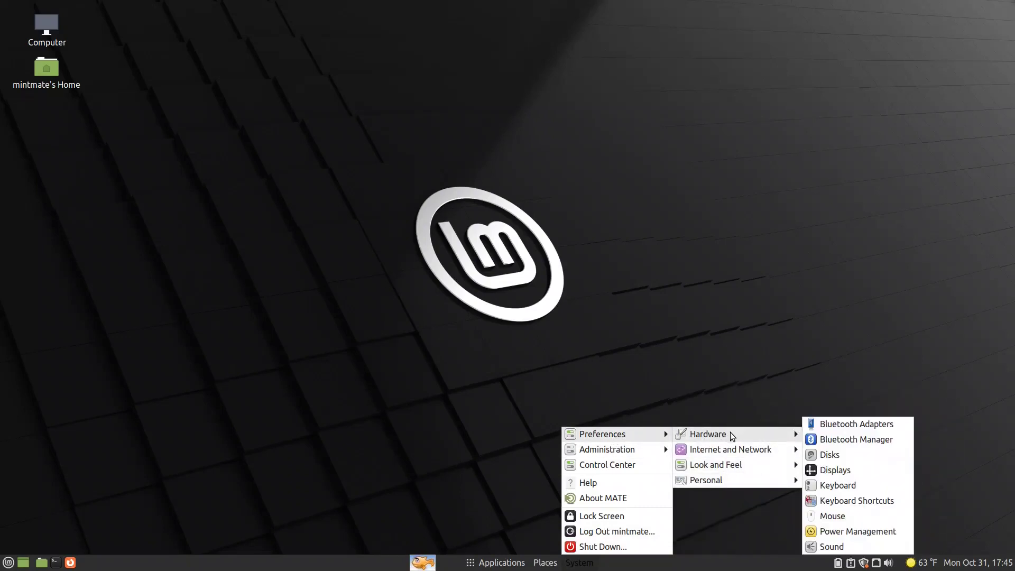
{"action": "mouse_move", "coordinate": [732, 481]}
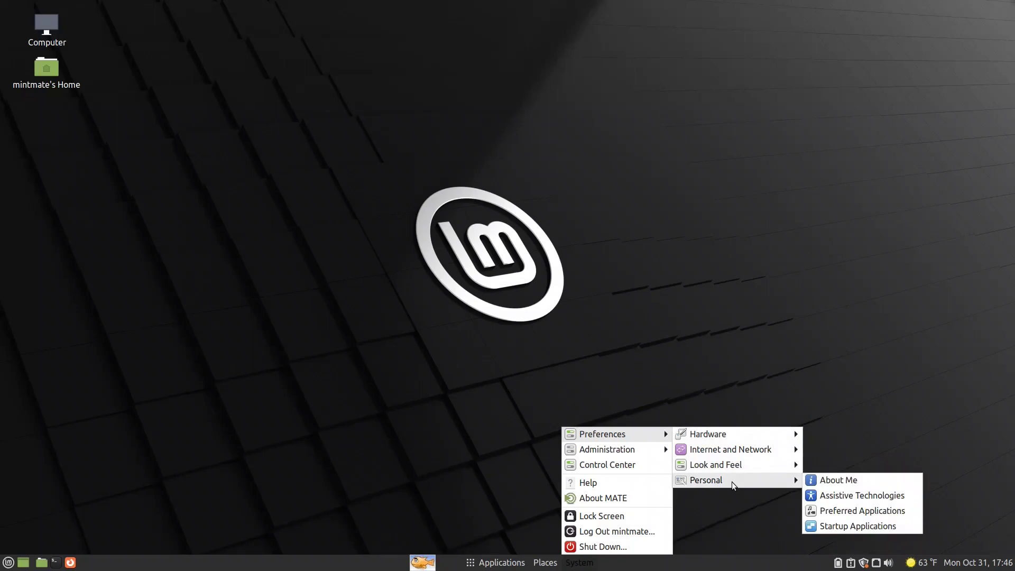
{"action": "mouse_move", "coordinate": [724, 439]}
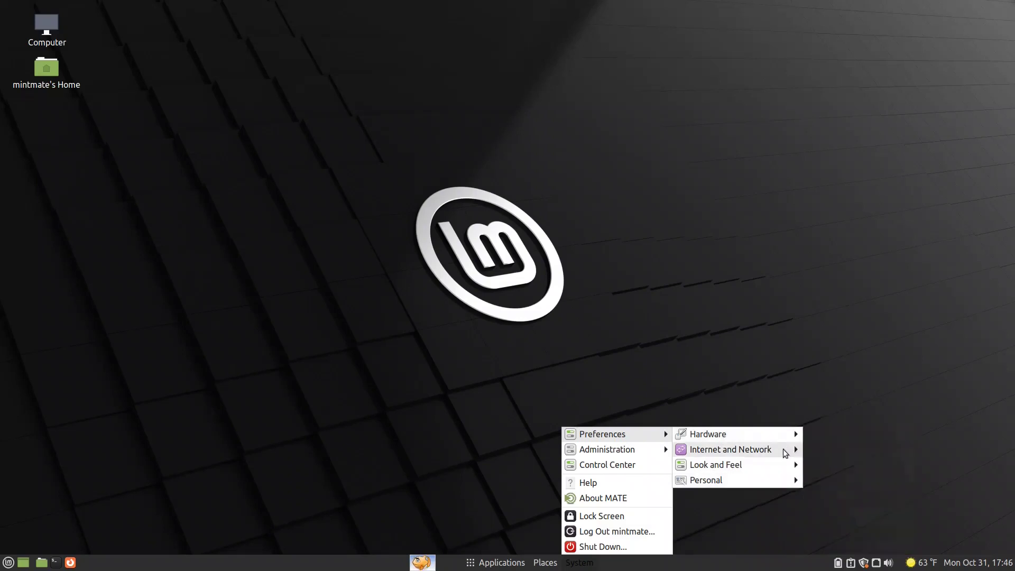
{"action": "mouse_move", "coordinate": [764, 469]}
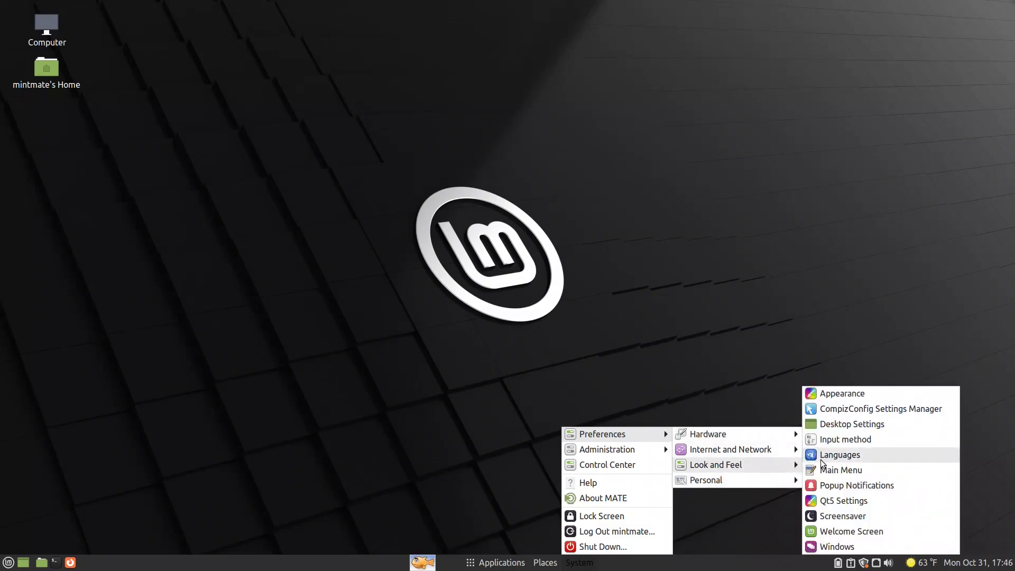
{"action": "left_click", "coordinate": [845, 396]}
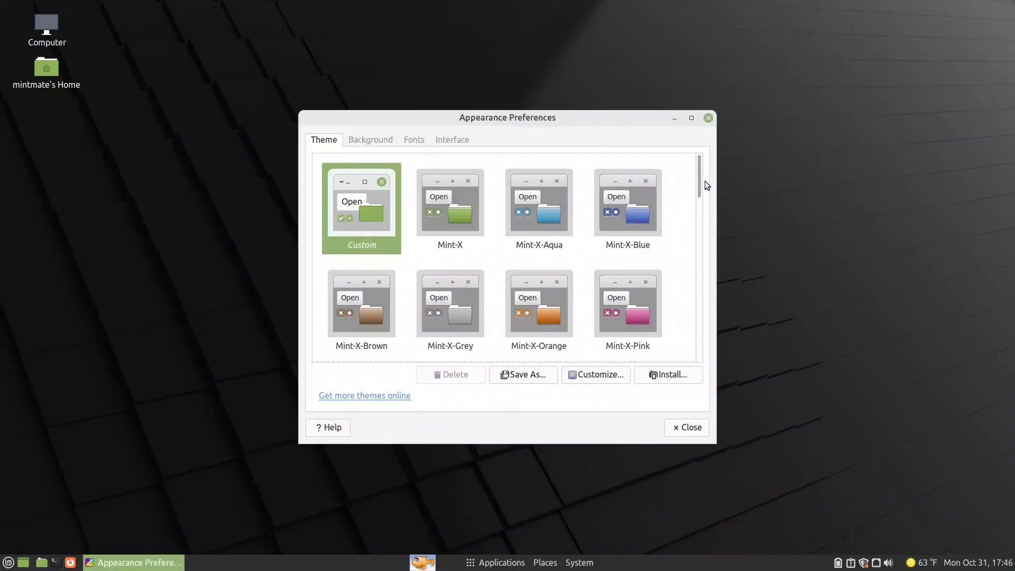
Scroll the theme list and apply the Mint-Y-Dark theme
{"action": "left_click_drag", "start_coordinate": [699, 182], "coordinate": [689, 260]}
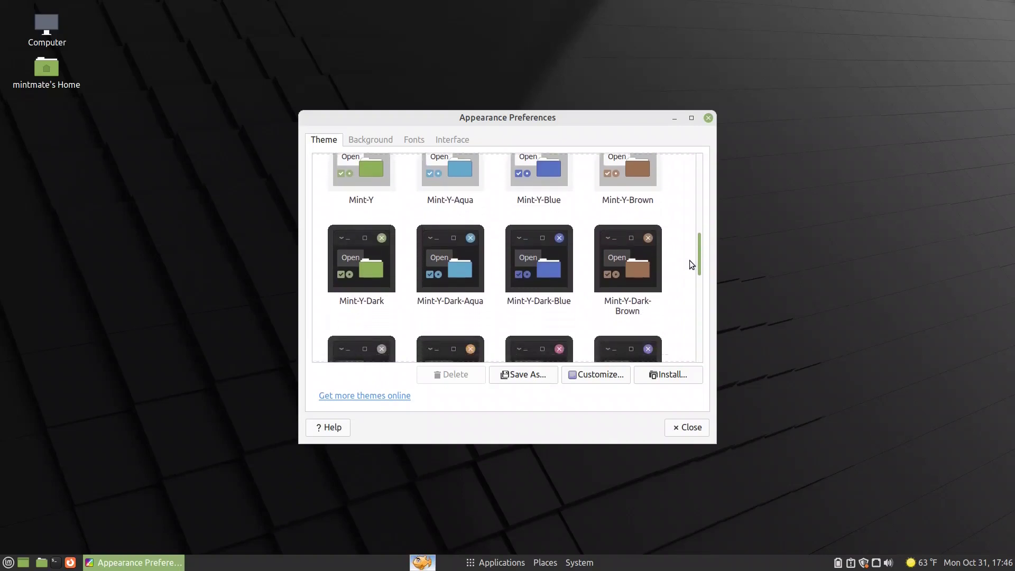
{"action": "left_click", "coordinate": [360, 264]}
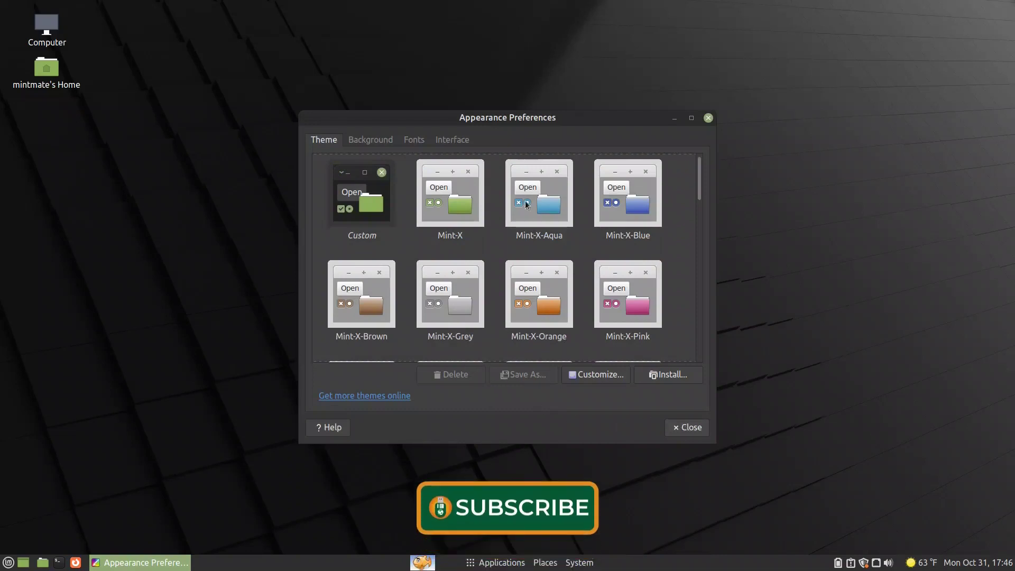
Set the starry night-sky meadow photo as wallpaper, then review the Fonts and Interface tabs
{"action": "left_click", "coordinate": [365, 140]}
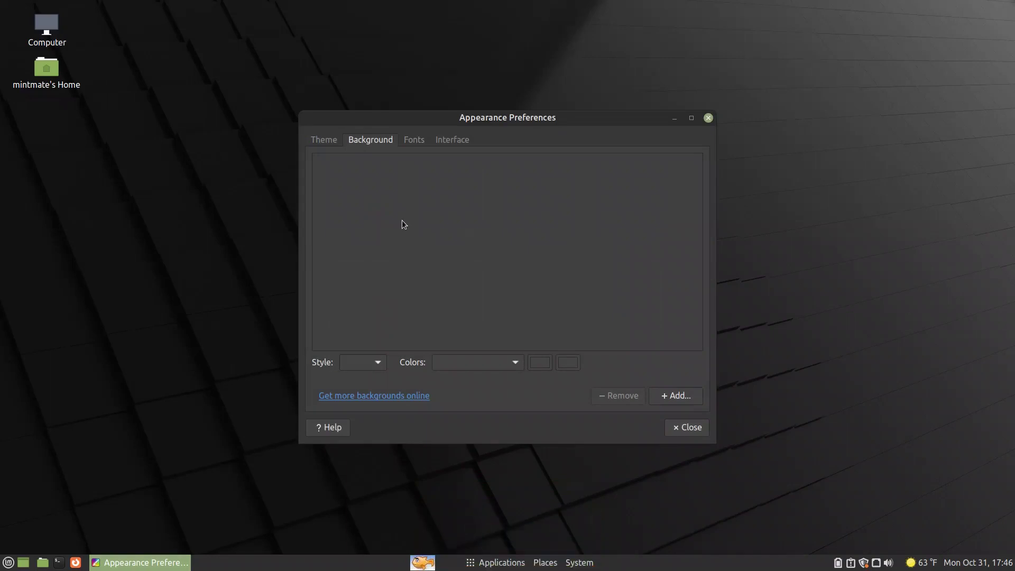
{"action": "scroll", "coordinate": [478, 252], "scroll_direction": "down", "scroll_amount": 5}
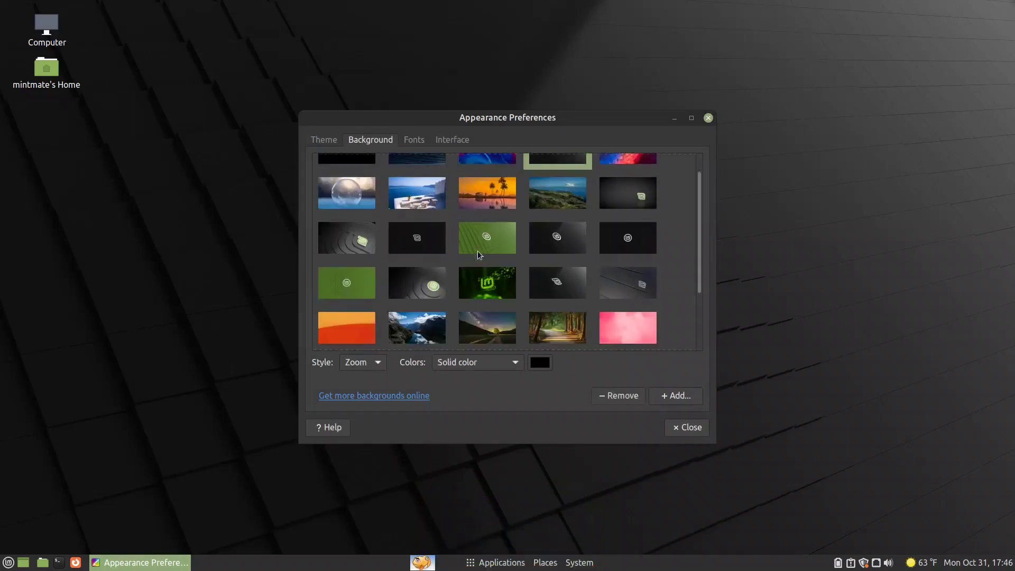
{"action": "scroll", "coordinate": [478, 251], "scroll_direction": "up", "scroll_amount": 3}
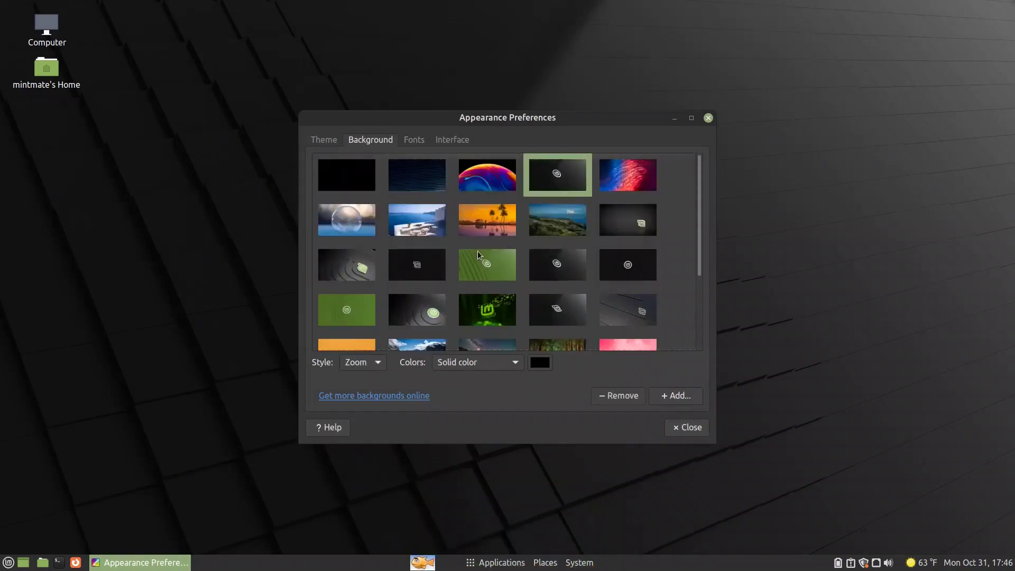
{"action": "scroll", "coordinate": [475, 249], "scroll_direction": "down", "scroll_amount": 4}
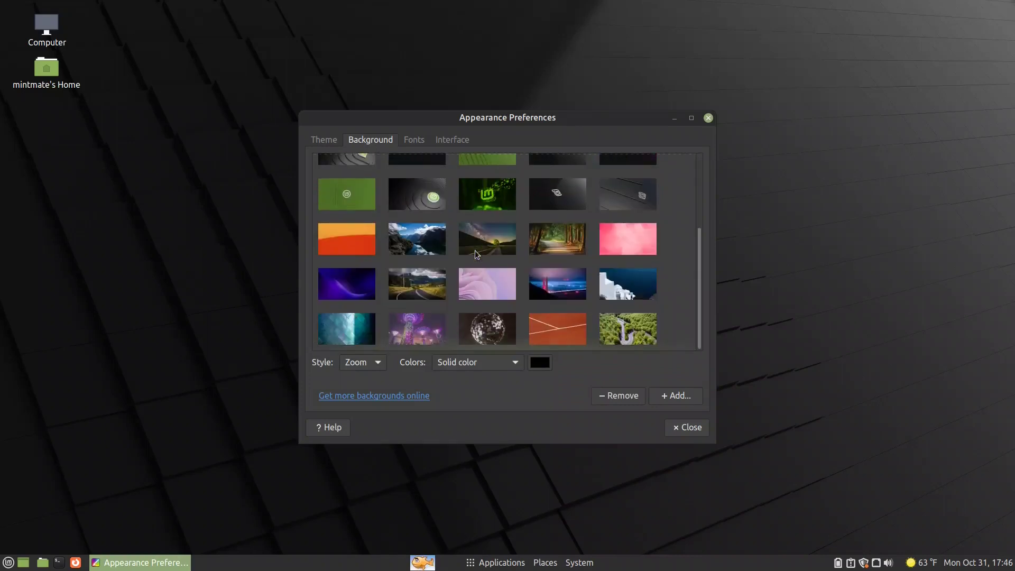
{"action": "scroll", "coordinate": [474, 249], "scroll_direction": "up", "scroll_amount": 4}
{"action": "scroll", "coordinate": [475, 249], "scroll_direction": "down", "scroll_amount": 2}
{"action": "scroll", "coordinate": [475, 250], "scroll_direction": "up", "scroll_amount": 3}
{"action": "scroll", "coordinate": [475, 250], "scroll_direction": "down", "scroll_amount": 3}
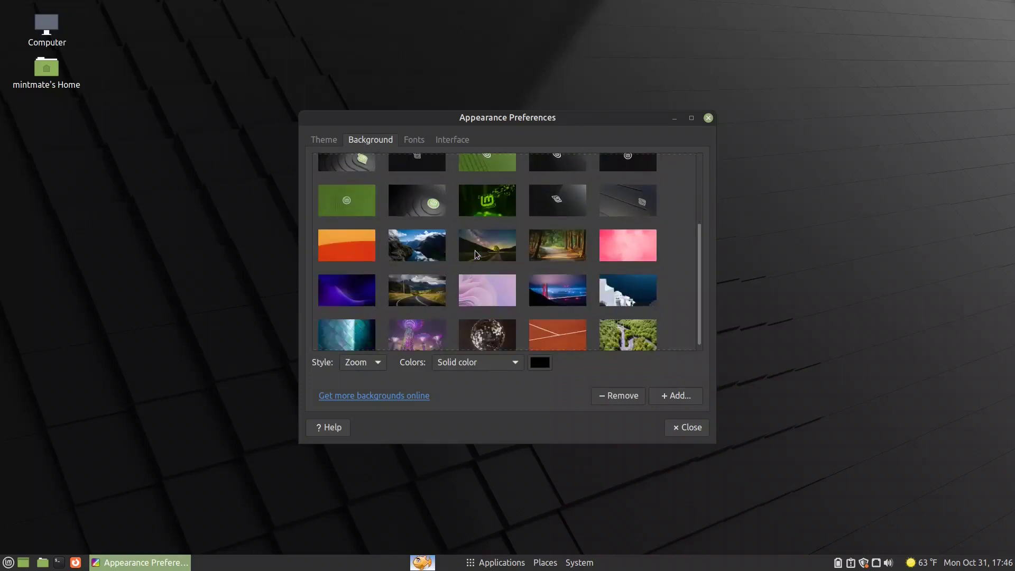
{"action": "scroll", "coordinate": [474, 251], "scroll_direction": "up", "scroll_amount": 3}
{"action": "scroll", "coordinate": [475, 250], "scroll_direction": "down", "scroll_amount": 2}
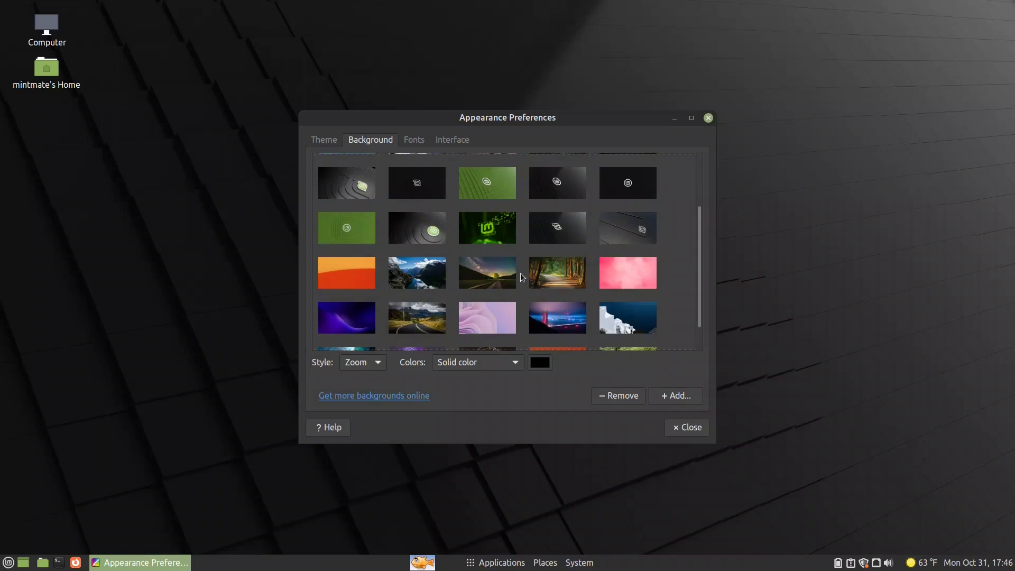
{"action": "left_click", "coordinate": [489, 280]}
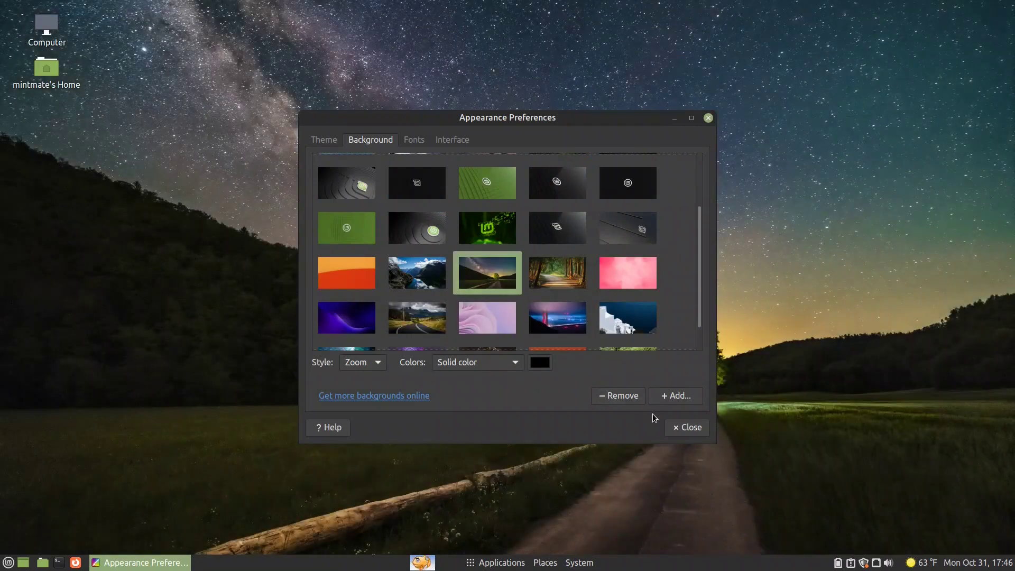
{"action": "left_click", "coordinate": [413, 140]}
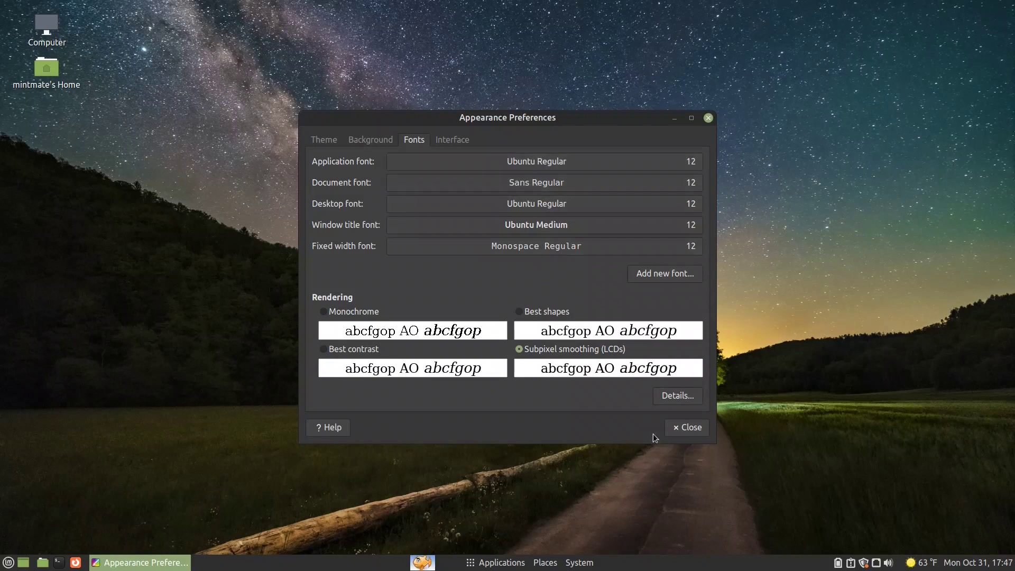
{"action": "left_click", "coordinate": [448, 140]}
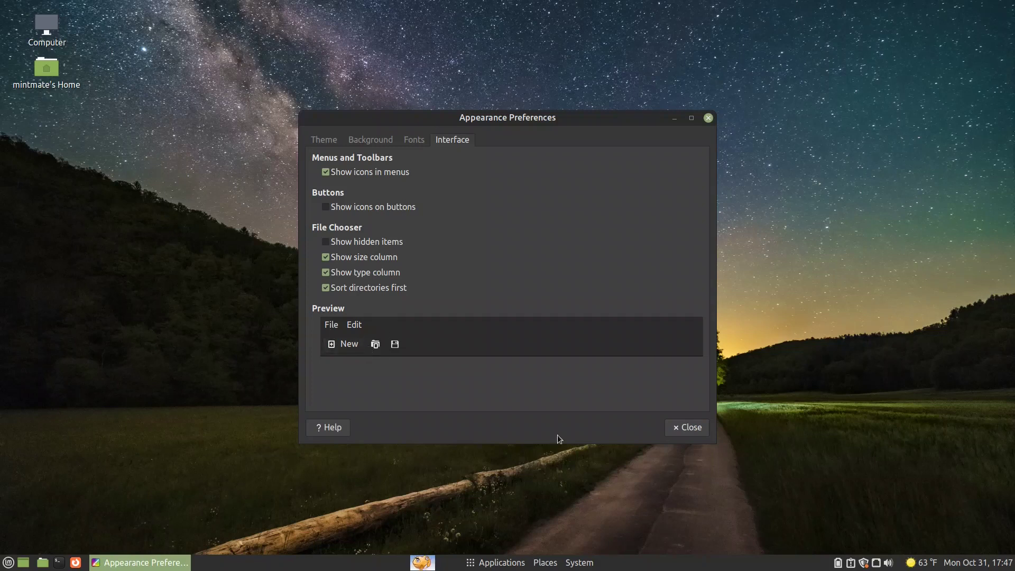
Close Appearance, launch CompizConfig Settings Manager from Look and Feel, and accept the warning
{"action": "left_click", "coordinate": [696, 428]}
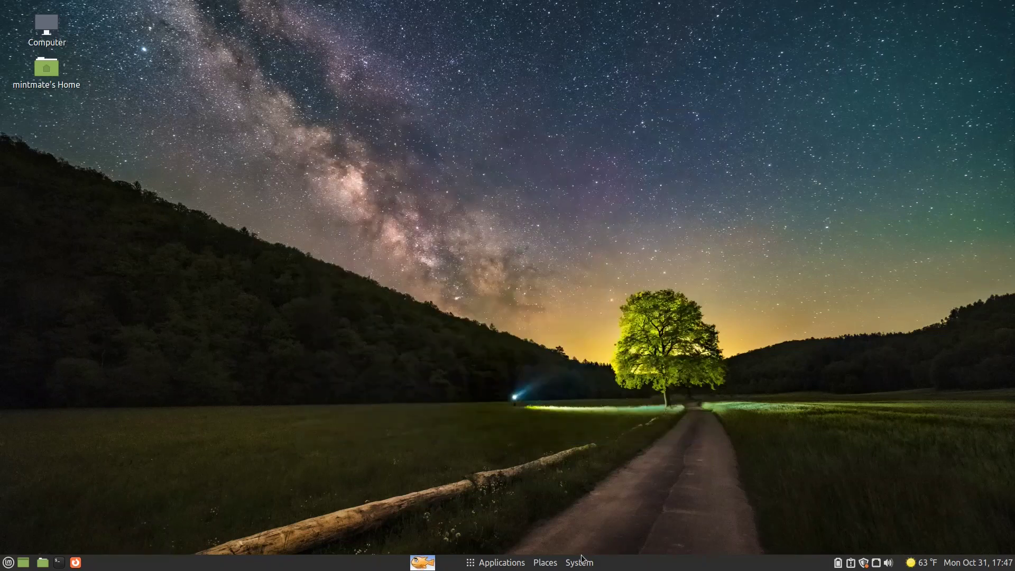
{"action": "left_click", "coordinate": [580, 563]}
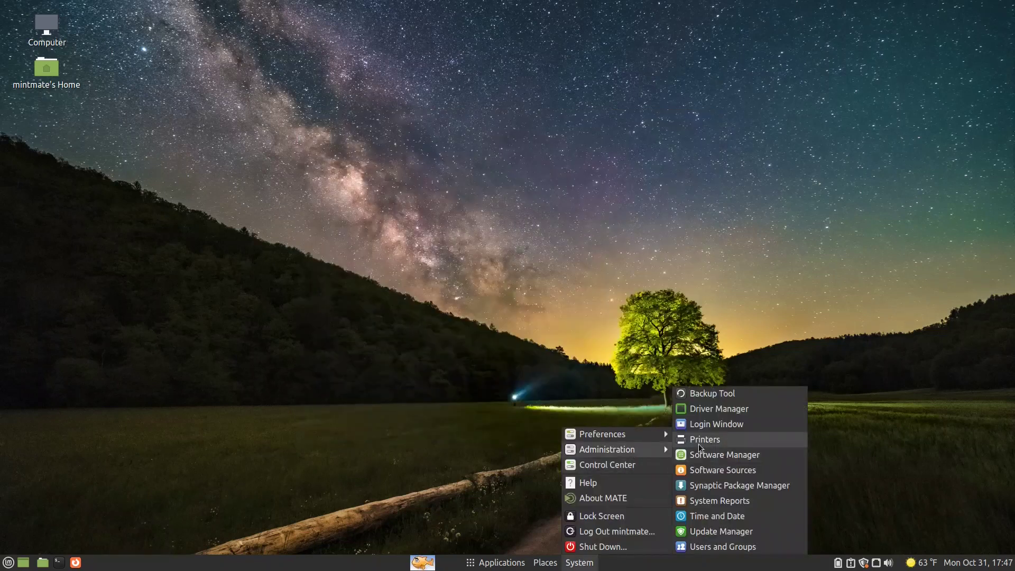
{"action": "mouse_move", "coordinate": [660, 432]}
{"action": "mouse_move", "coordinate": [717, 470]}
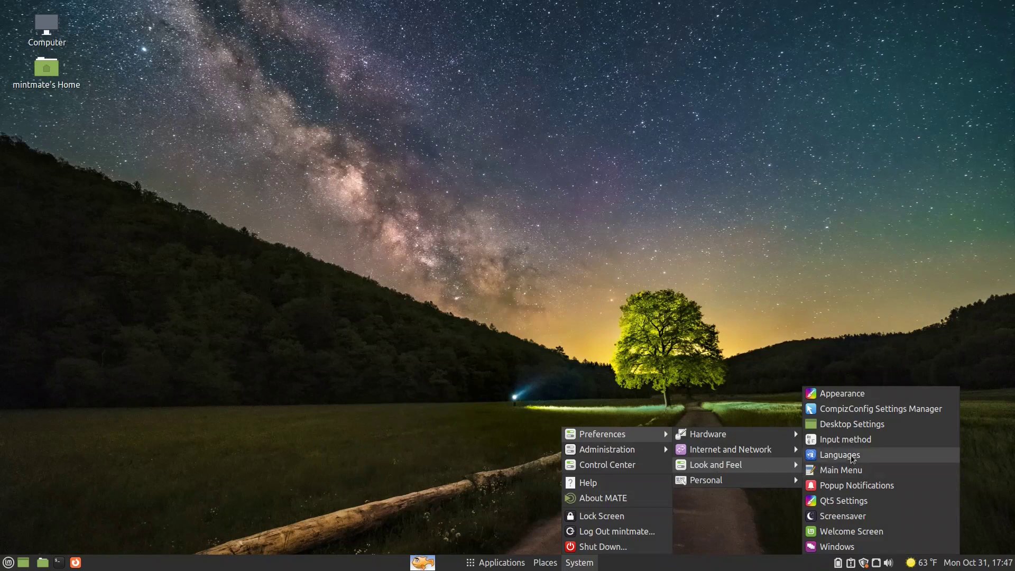
{"action": "left_click", "coordinate": [856, 411]}
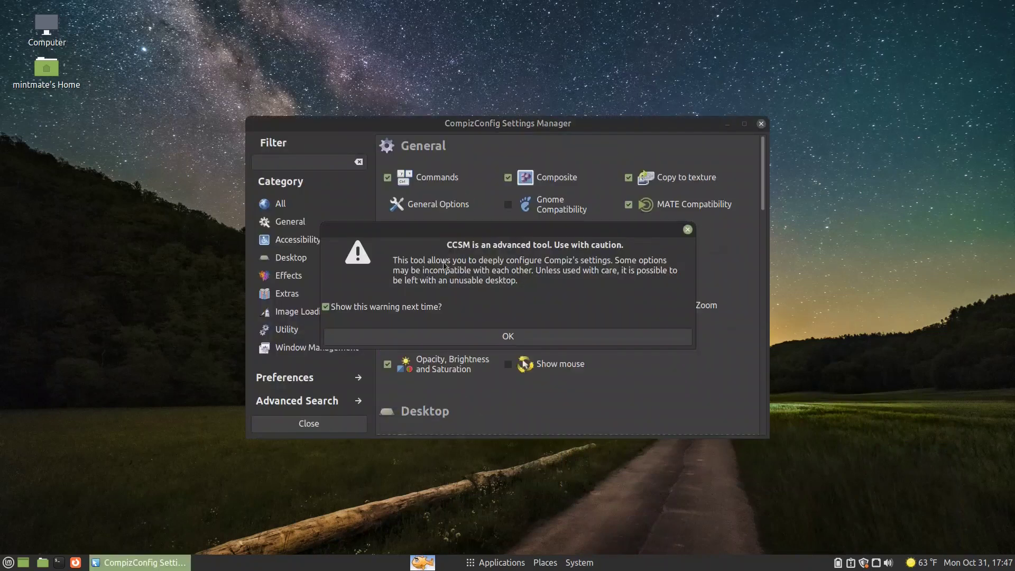
{"action": "left_click", "coordinate": [497, 339]}
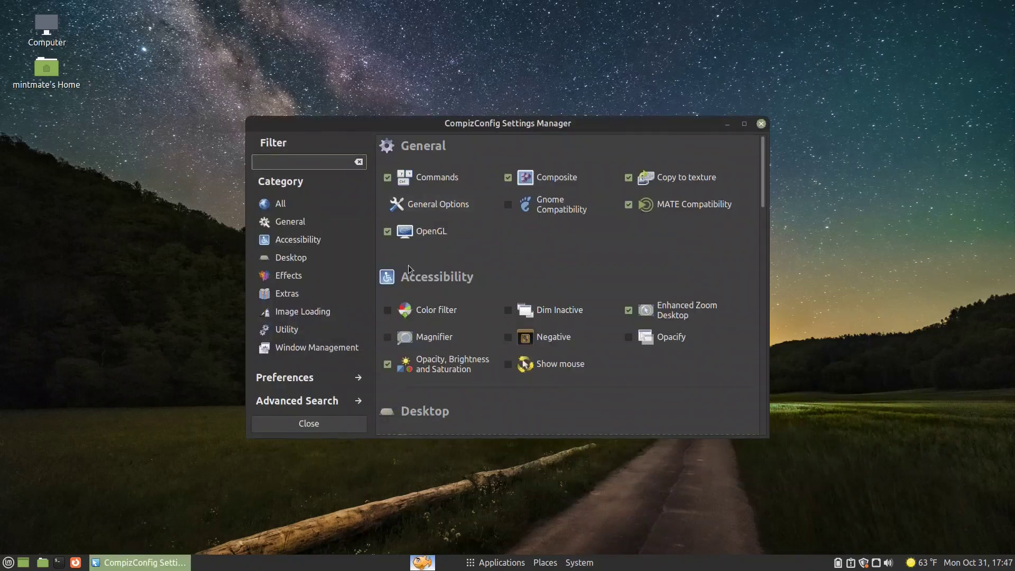
Open the Annotate plugin's settings, then return to the plugin list
{"action": "left_click_drag", "start_coordinate": [765, 188], "coordinate": [754, 290]}
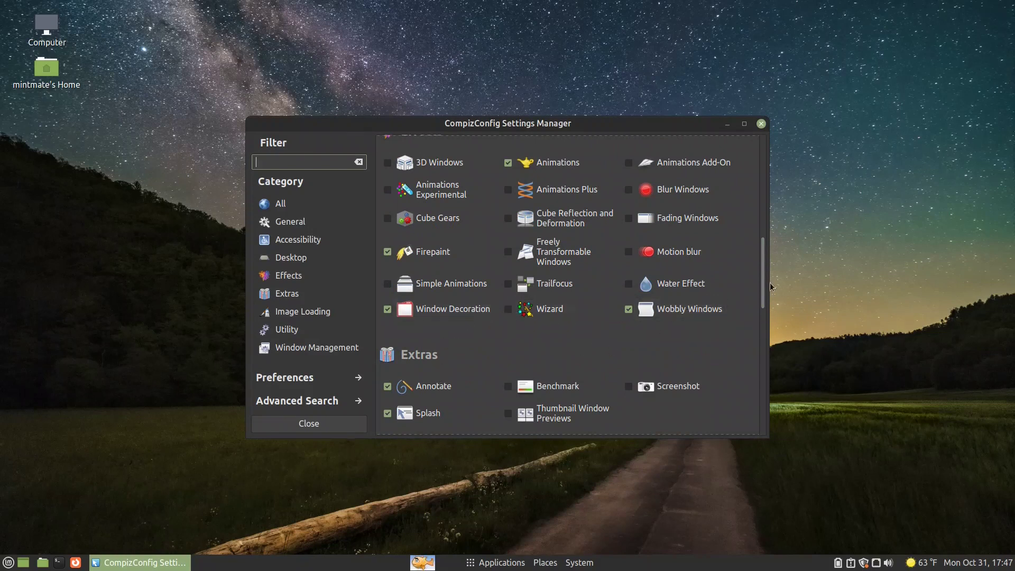
{"action": "scroll", "coordinate": [571, 317], "scroll_direction": "down", "scroll_amount": 2}
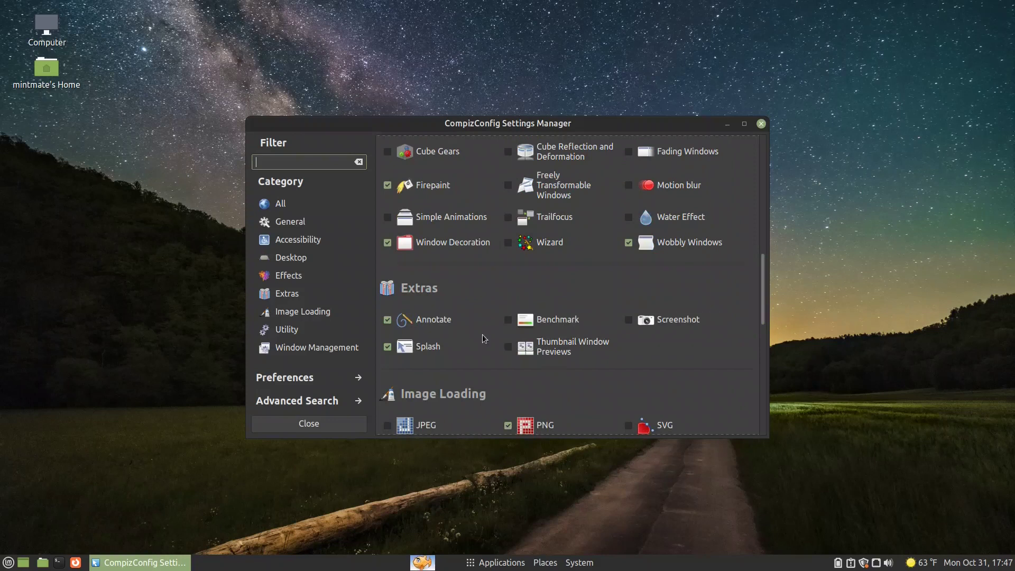
{"action": "left_click", "coordinate": [428, 320]}
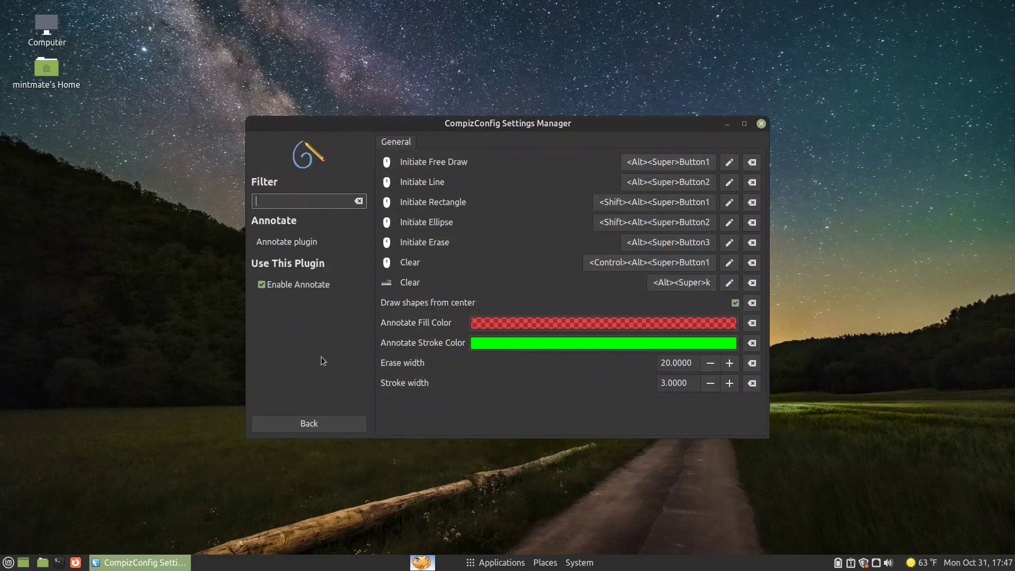
{"action": "left_click", "coordinate": [336, 430]}
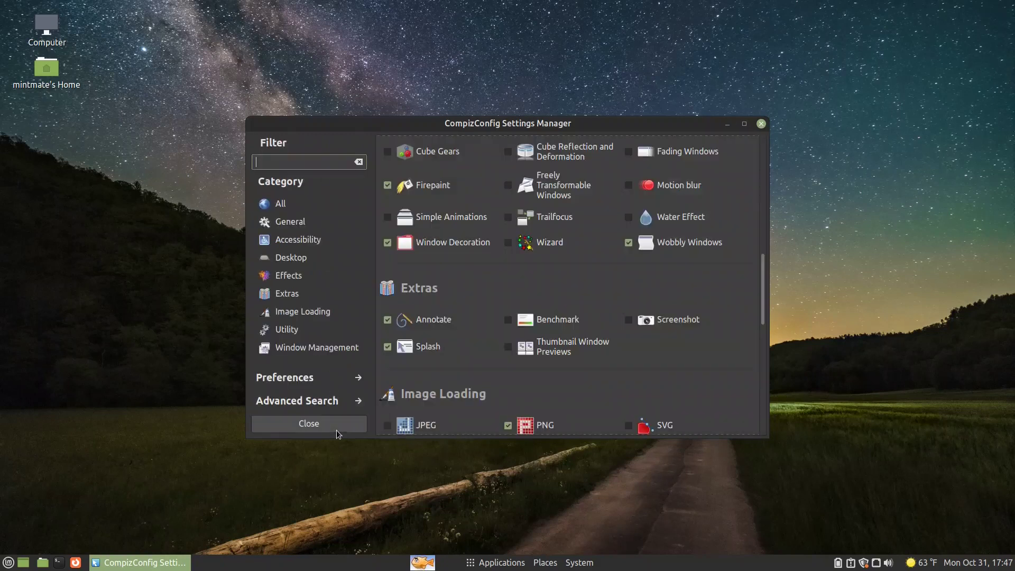
Review the Splash plugin's background and logo image paths and fade timing options
{"action": "left_click", "coordinate": [428, 349]}
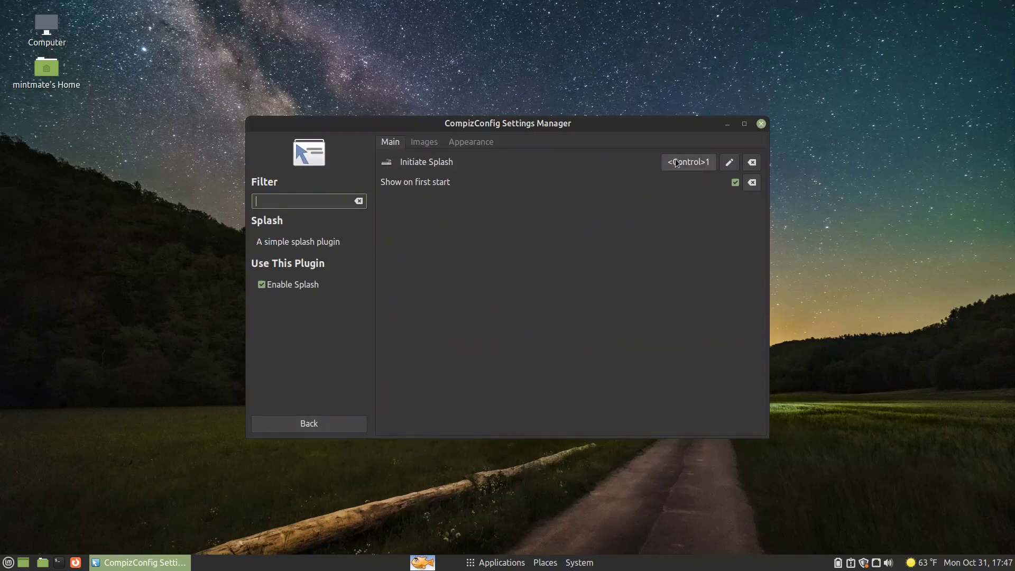
{"action": "left_click", "coordinate": [418, 143]}
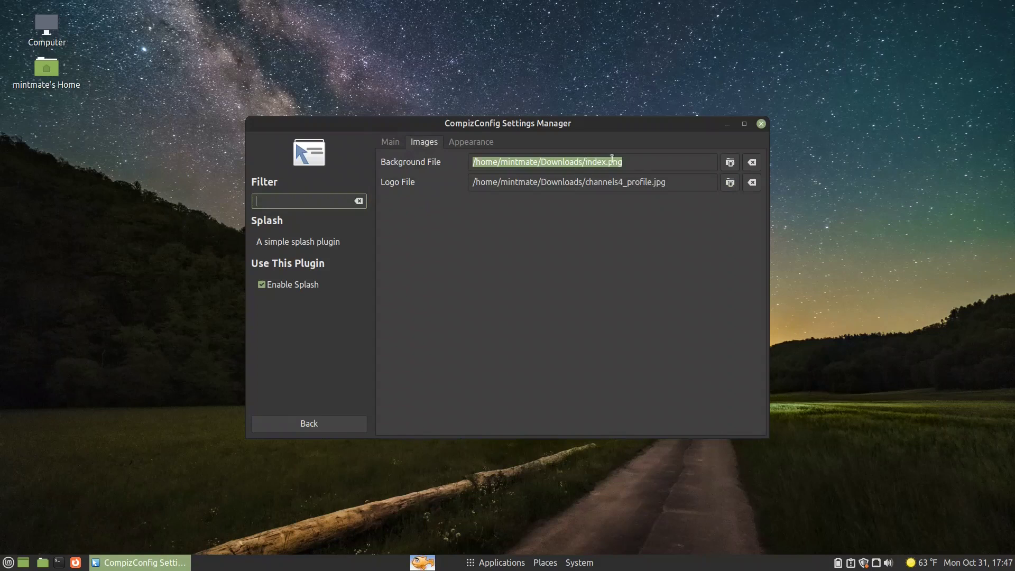
{"action": "left_click", "coordinate": [629, 160]}
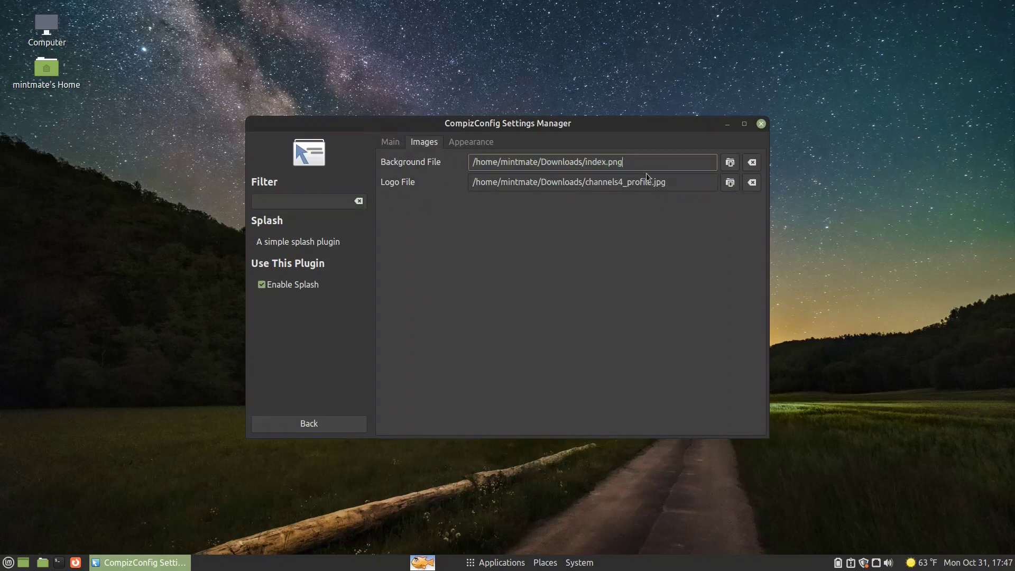
{"action": "left_click", "coordinate": [675, 184]}
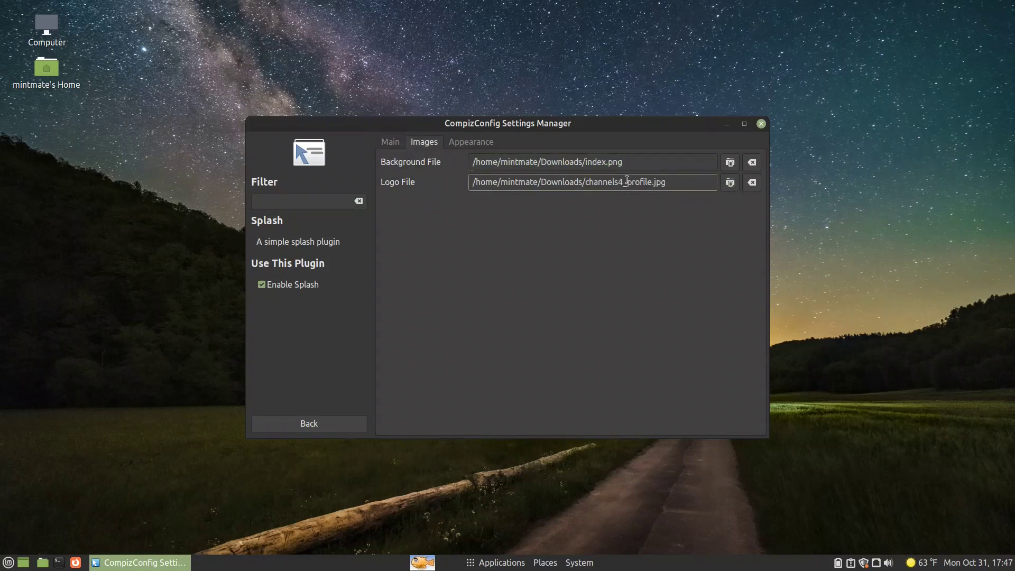
{"action": "left_click", "coordinate": [452, 143]}
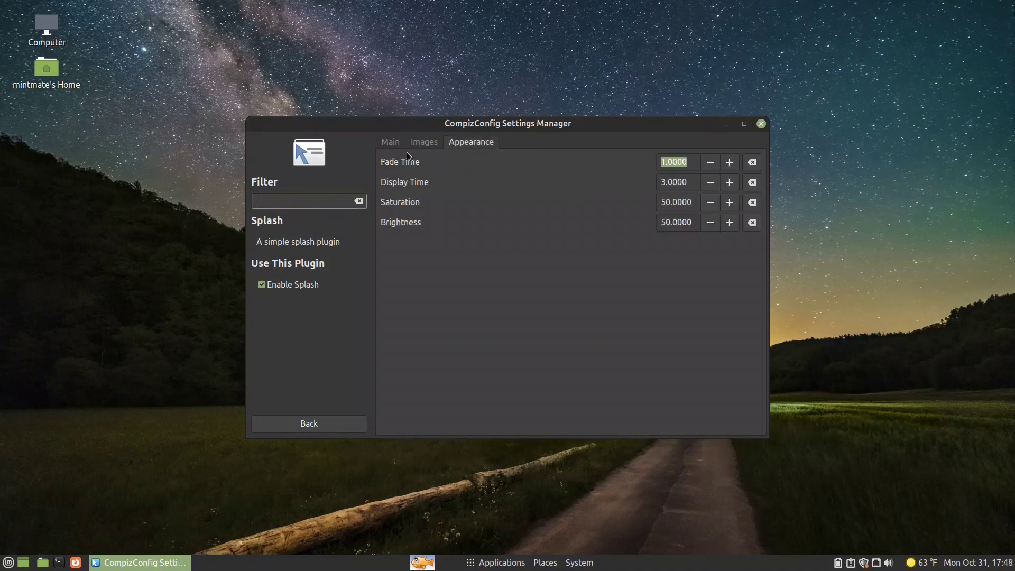
{"action": "left_click", "coordinate": [303, 425]}
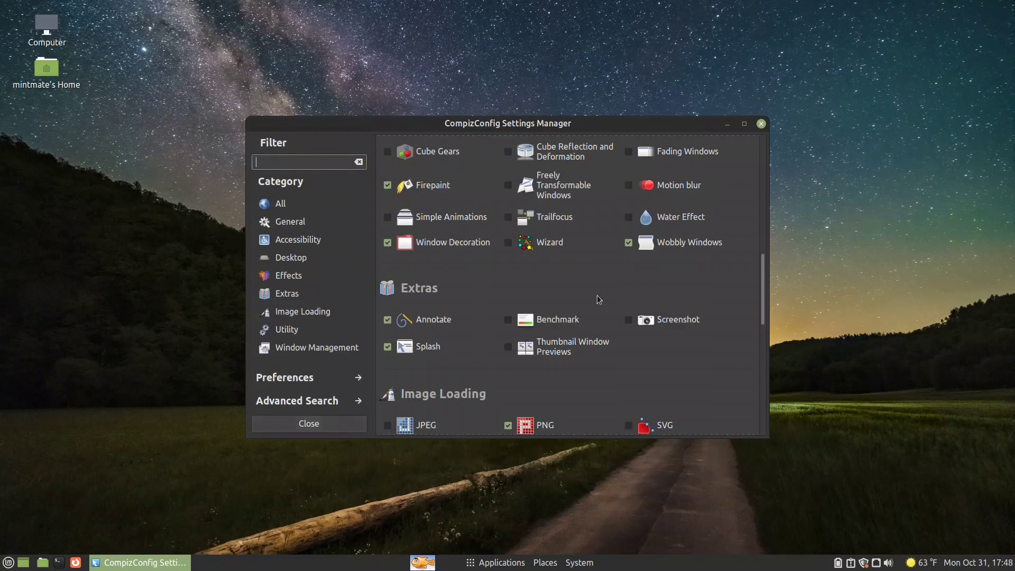
Scroll through the plugin categories down to the Window Management plugins
{"action": "scroll", "coordinate": [604, 288], "scroll_direction": "down", "scroll_amount": 10}
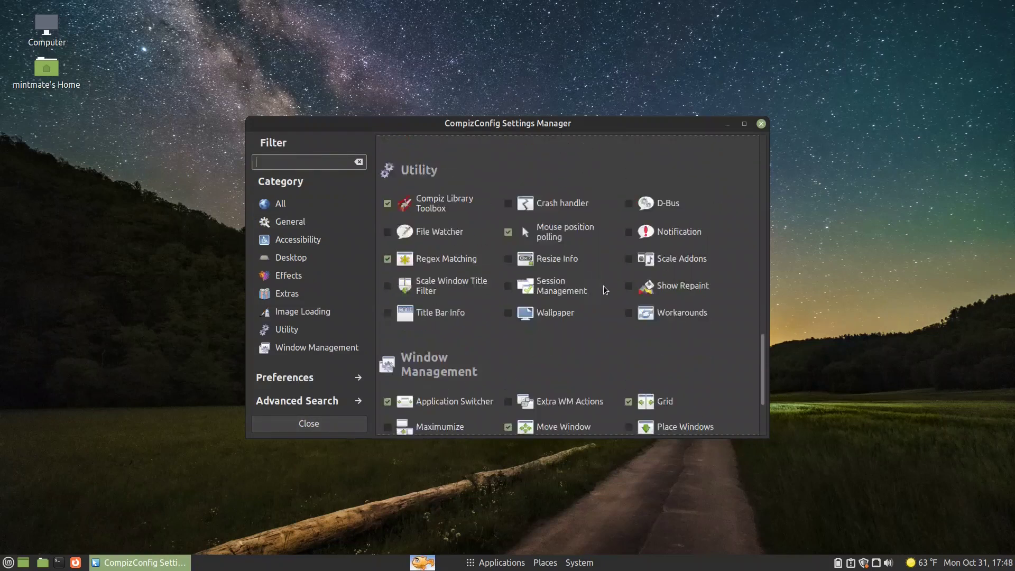
{"action": "scroll", "coordinate": [603, 285], "scroll_direction": "up", "scroll_amount": 10}
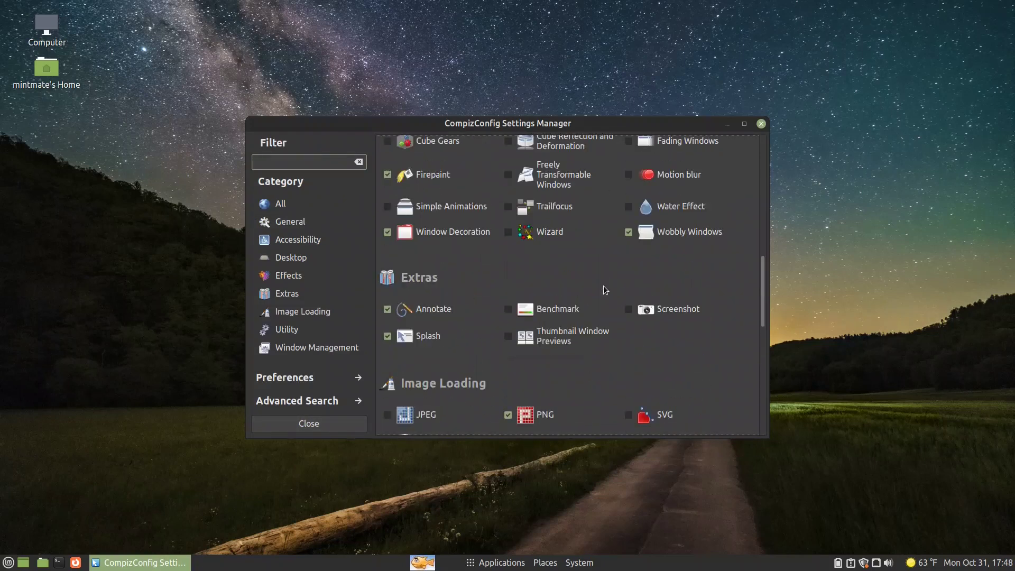
{"action": "scroll", "coordinate": [604, 285], "scroll_direction": "up", "scroll_amount": 3}
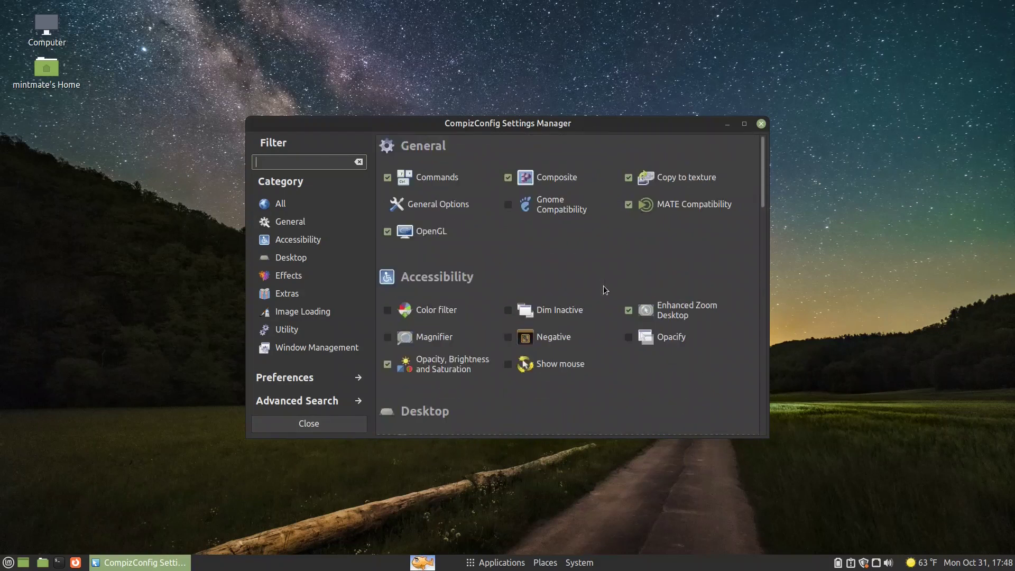
{"action": "scroll", "coordinate": [605, 290], "scroll_direction": "down", "scroll_amount": 10}
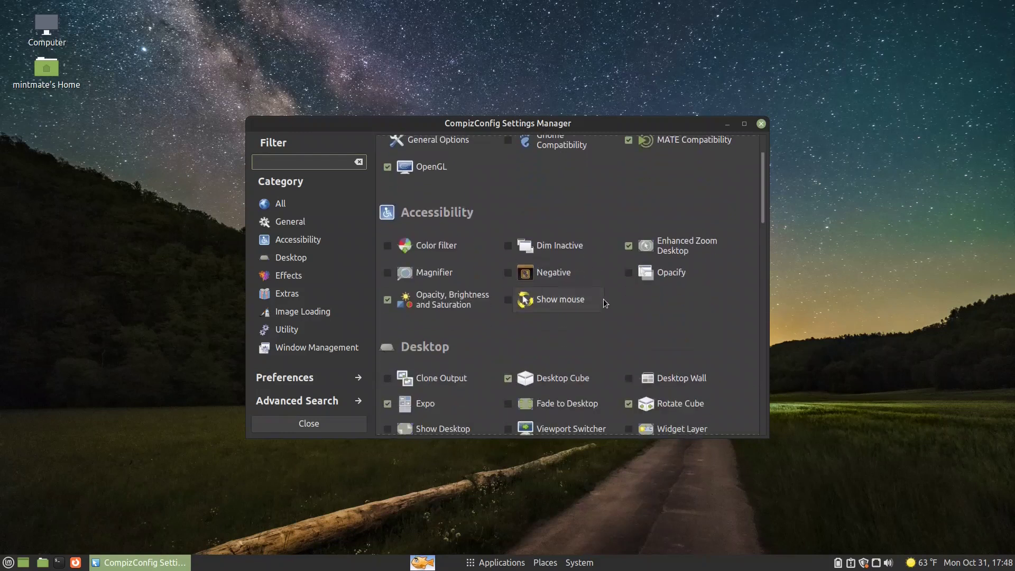
{"action": "scroll", "coordinate": [604, 299], "scroll_direction": "down", "scroll_amount": 5}
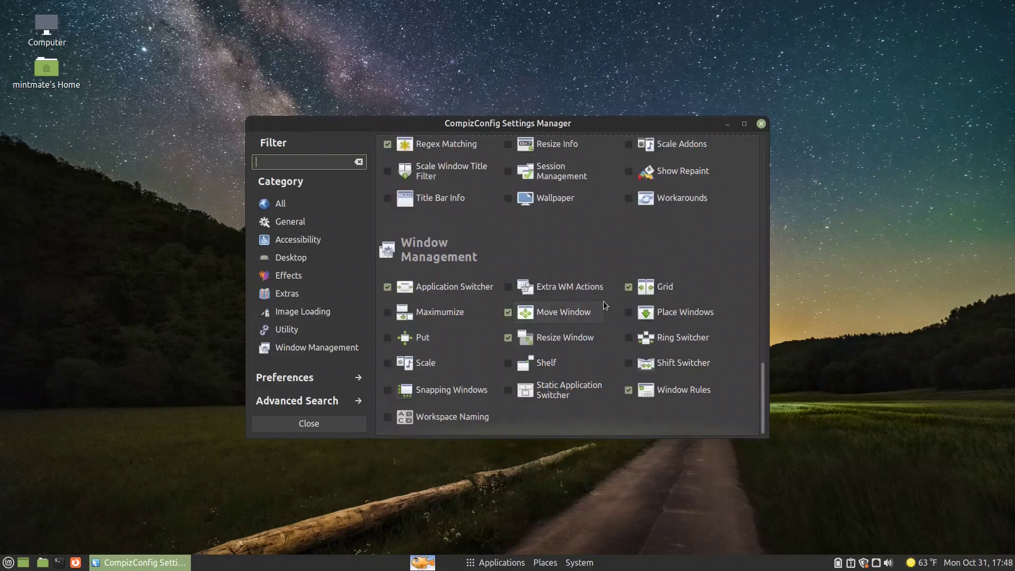
{"action": "scroll", "coordinate": [604, 300], "scroll_direction": "up", "scroll_amount": 3}
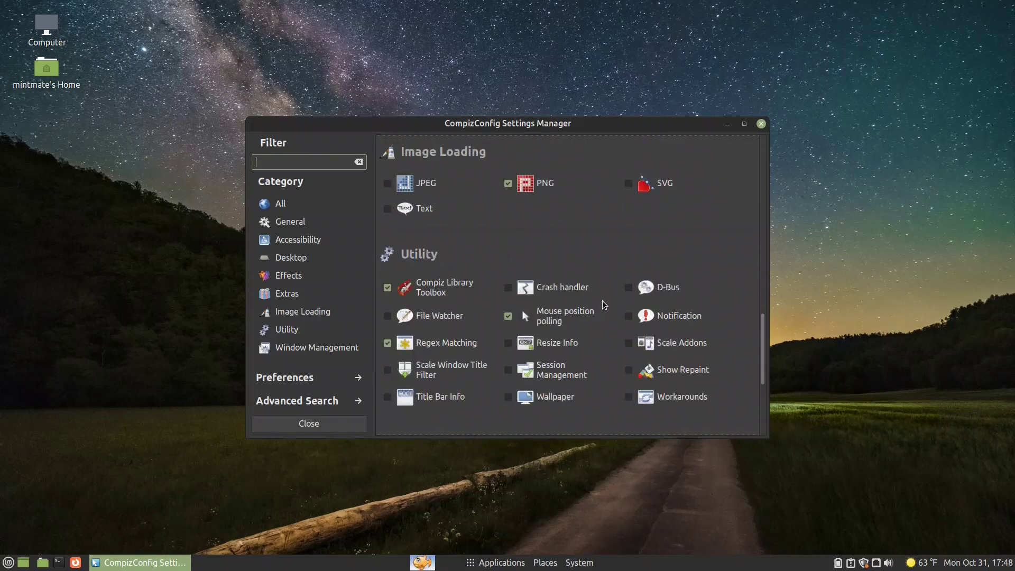
Close CCSM and launch Desktop Settings from System > Preferences > Look and Feel
{"action": "left_click", "coordinate": [298, 424]}
{"action": "left_click", "coordinate": [575, 559]}
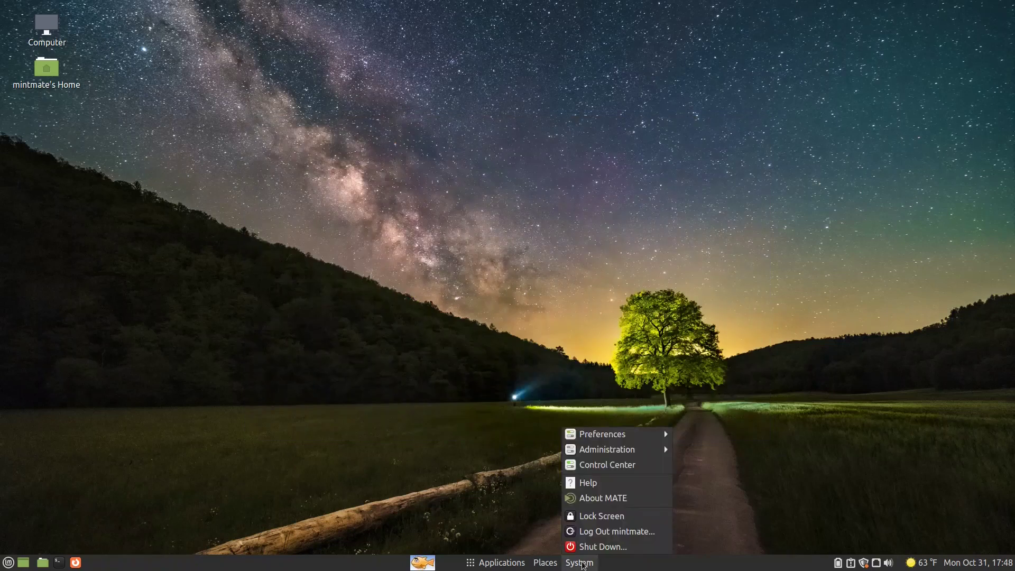
{"action": "mouse_move", "coordinate": [633, 432]}
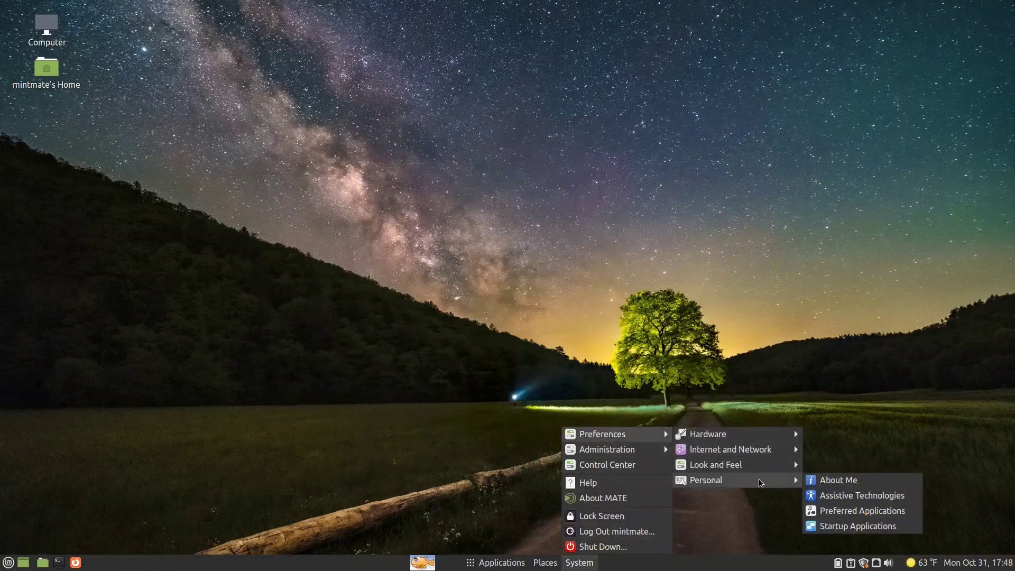
{"action": "mouse_move", "coordinate": [780, 444]}
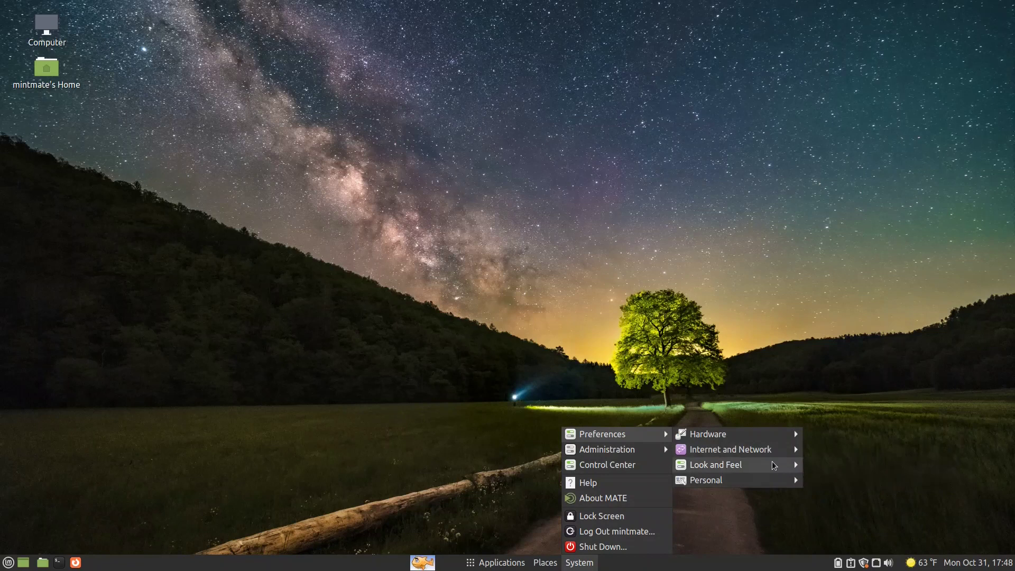
{"action": "mouse_move", "coordinate": [774, 464]}
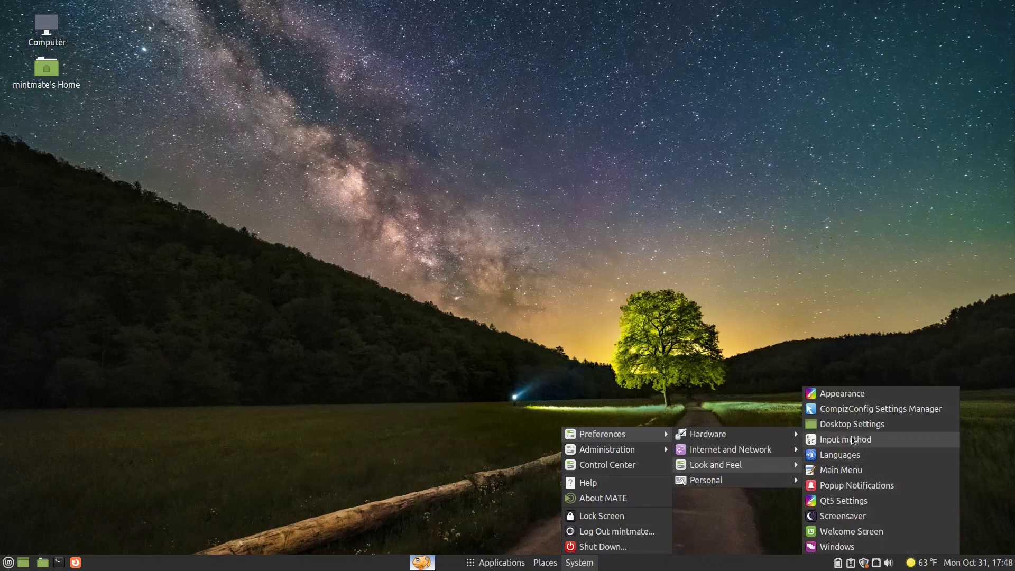
{"action": "mouse_move", "coordinate": [789, 478]}
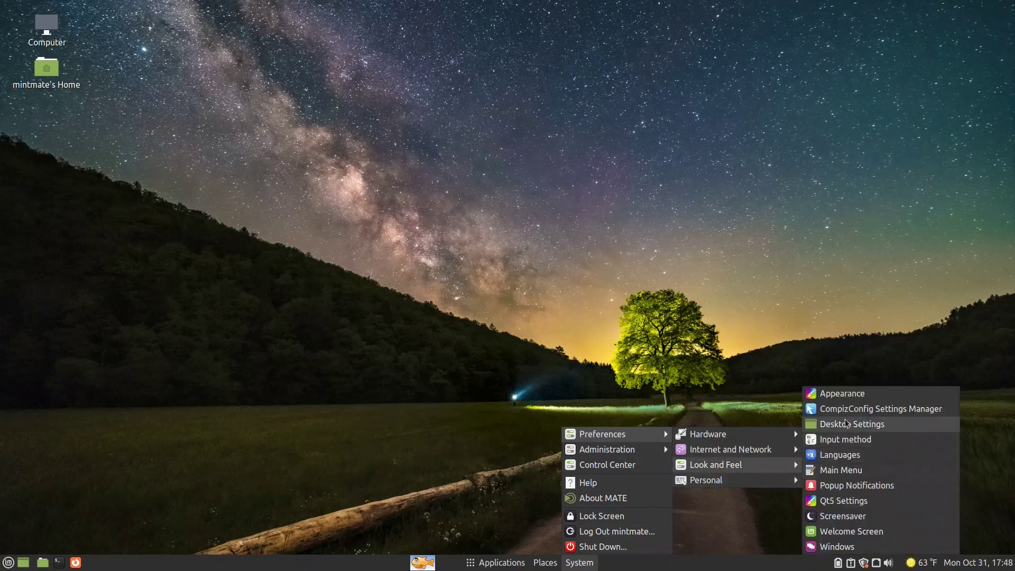
{"action": "left_click", "coordinate": [790, 413]}
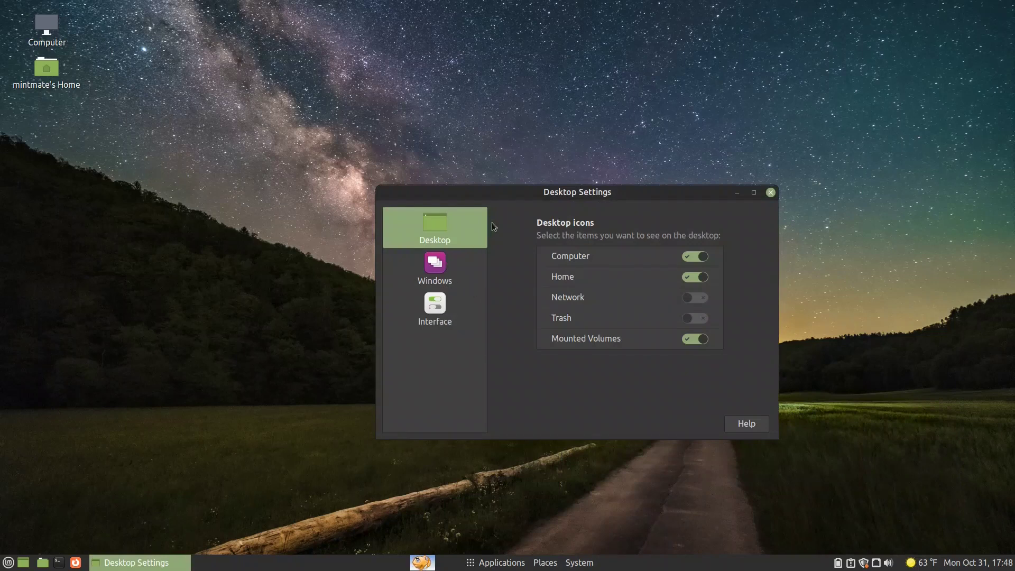
Centre the Desktop Settings window and open its Windows page showing Marco
{"action": "left_click_drag", "start_coordinate": [525, 192], "coordinate": [451, 158]}
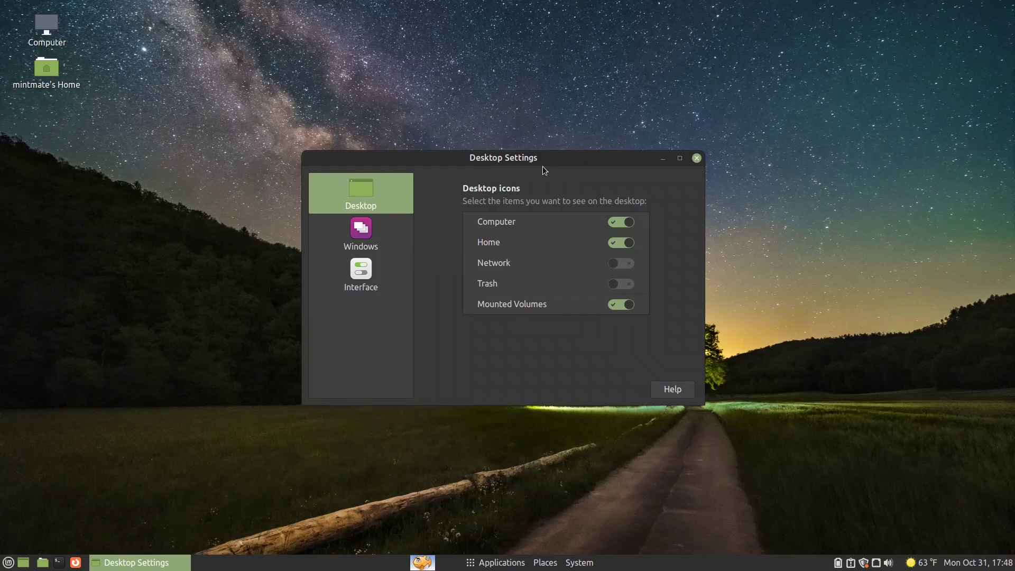
{"action": "left_click", "coordinate": [366, 239]}
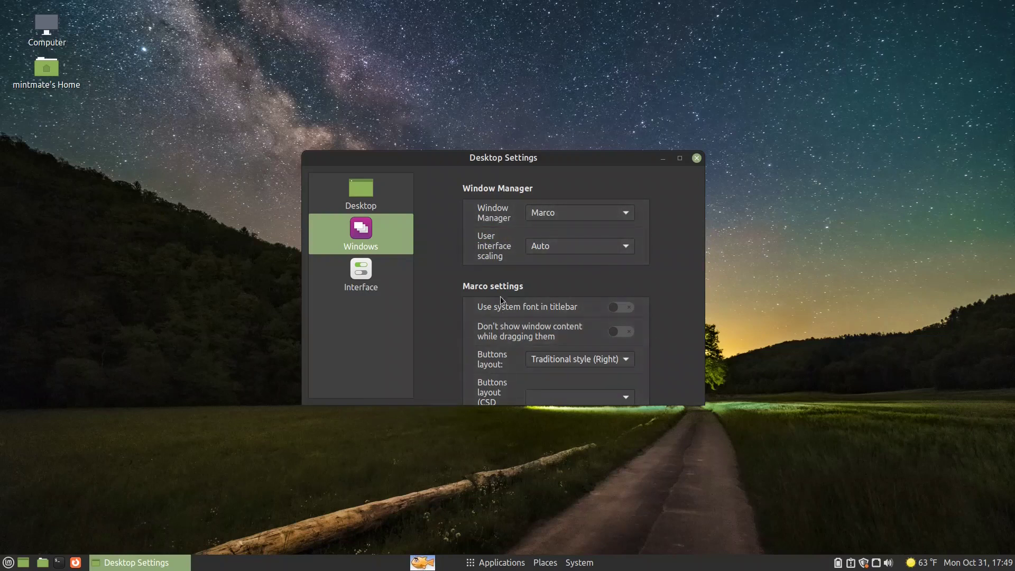
Select Compiz instead of Marco in the Window Manager drop-down
{"action": "left_click", "coordinate": [570, 214]}
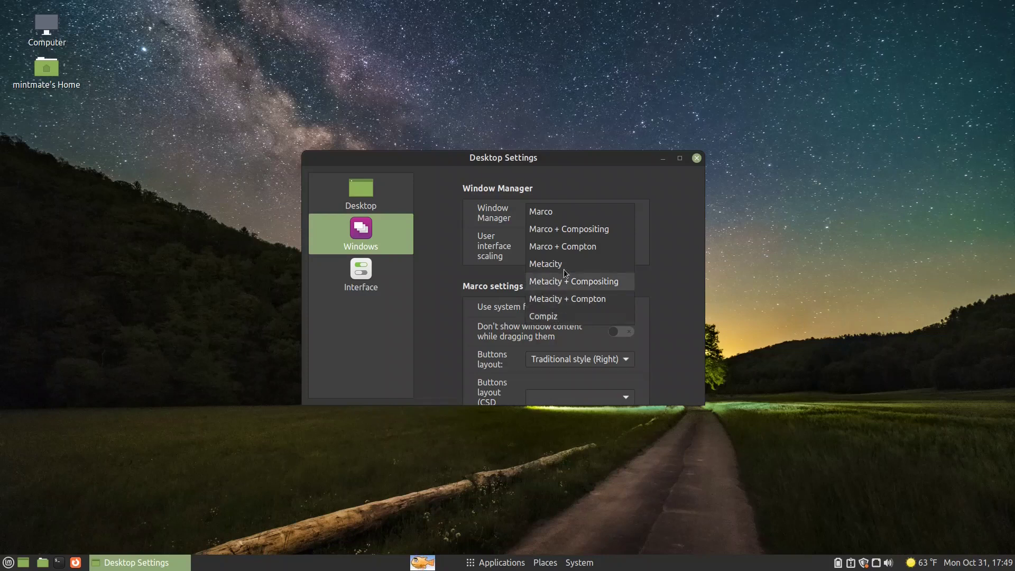
{"action": "left_click", "coordinate": [440, 232]}
{"action": "left_click", "coordinate": [579, 211]}
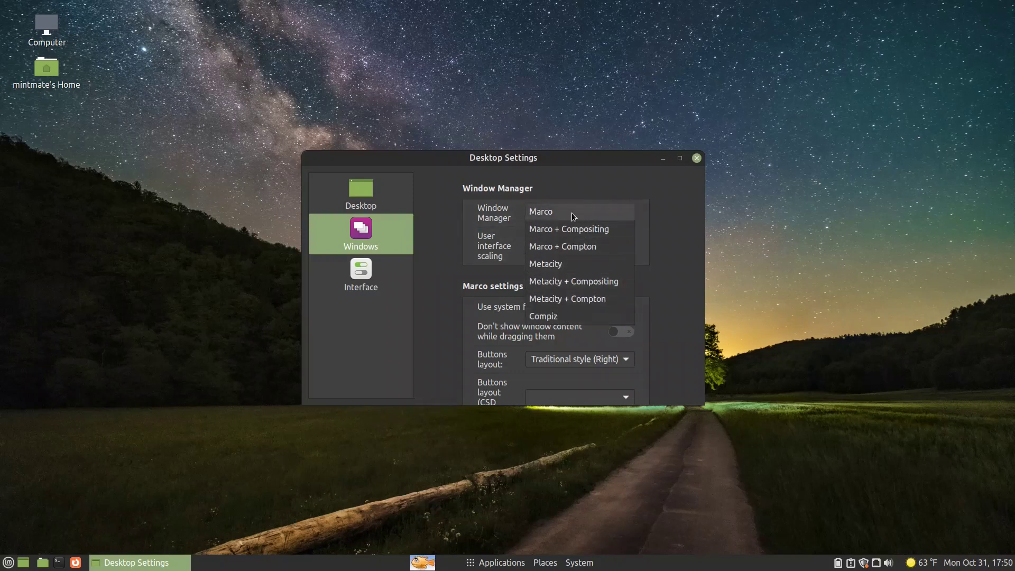
{"action": "left_click", "coordinate": [563, 315]}
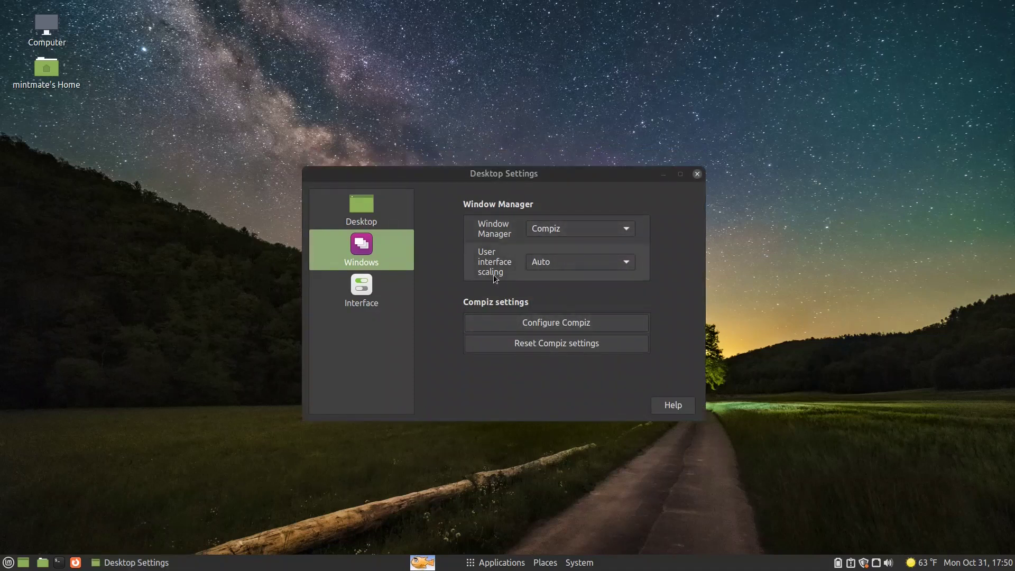
Reposition Desktop Settings, keep Compiz as window manager, and launch a new terminal from the panel
{"action": "mouse_move", "coordinate": [532, 173]}
{"action": "left_mouse_down"}
{"action": "mouse_move", "coordinate": [474, 224]}
{"action": "mouse_move", "coordinate": [530, 102]}
{"action": "mouse_move", "coordinate": [557, 111]}
{"action": "mouse_move", "coordinate": [556, 165]}
{"action": "mouse_move", "coordinate": [521, 180]}
{"action": "mouse_move", "coordinate": [540, 173]}
{"action": "mouse_move", "coordinate": [535, 159]}
{"action": "left_mouse_up"}
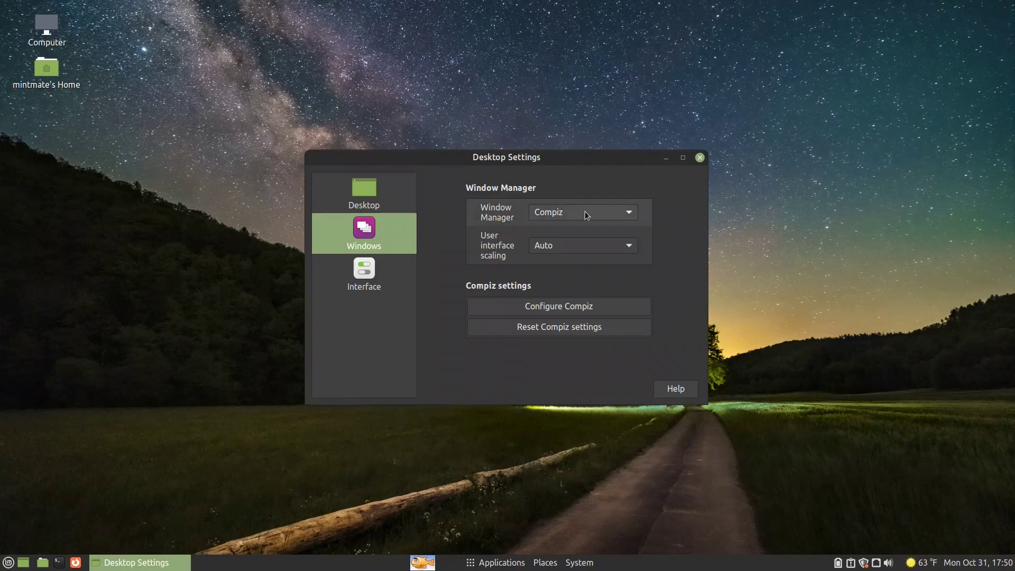
{"action": "mouse_move", "coordinate": [585, 212]}
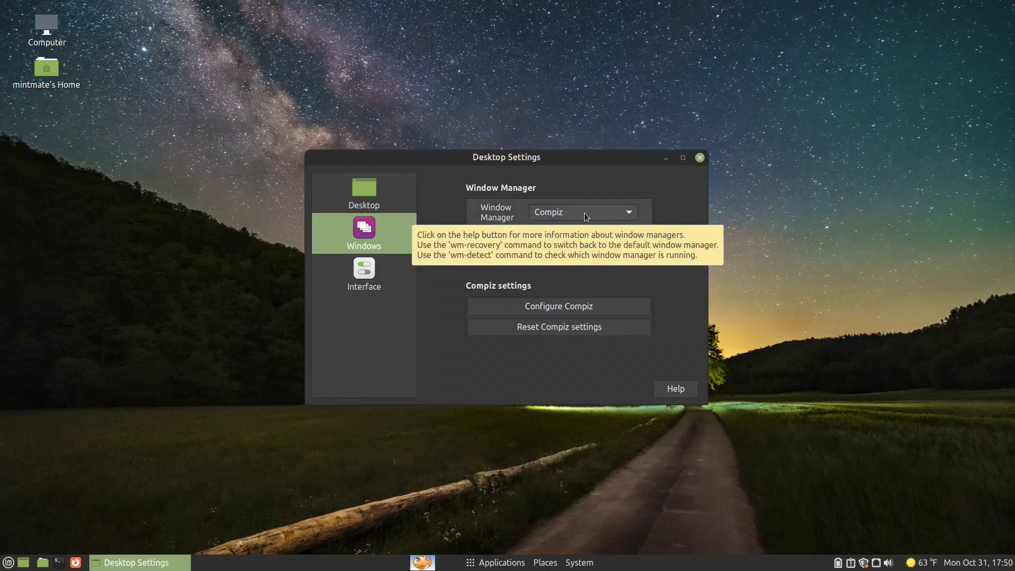
{"action": "left_click", "coordinate": [579, 214]}
{"action": "left_click", "coordinate": [579, 213]}
{"action": "left_click", "coordinate": [57, 564]}
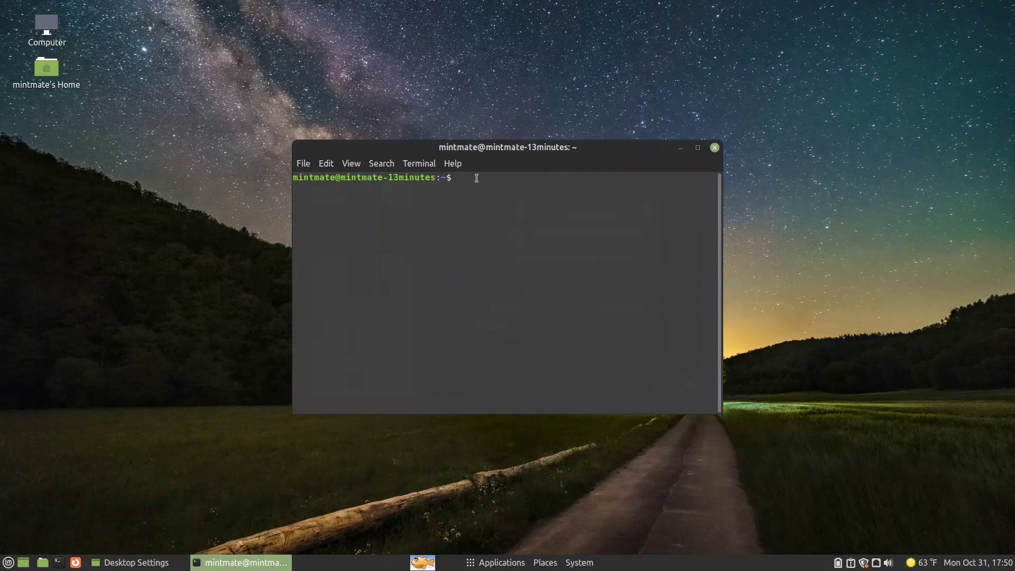
Run compiz --replace, then drag the terminal to see the wobbly-window effect
{"action": "type", "text": "compiz --replace"}
{"action": "key", "text": "Return"}
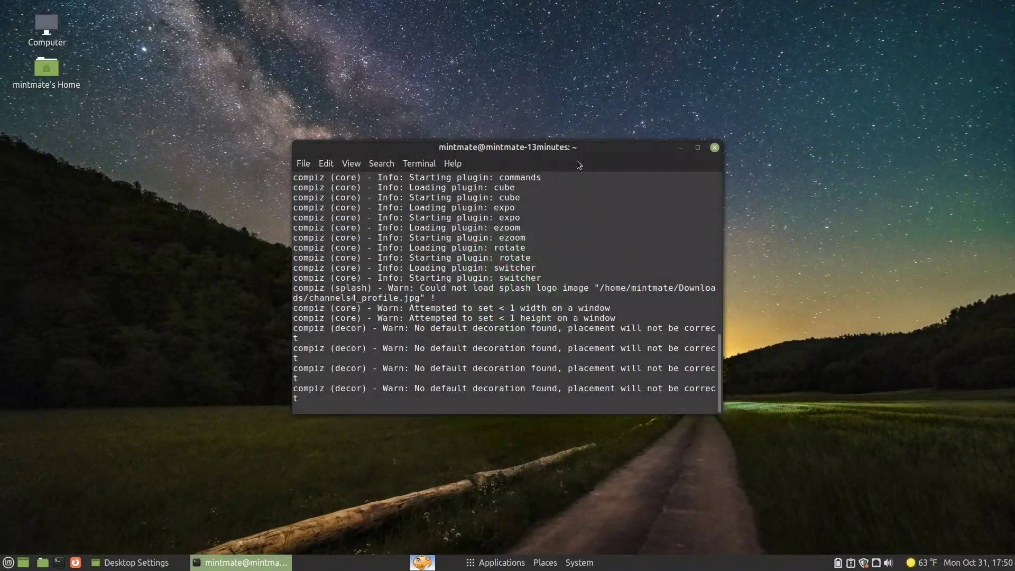
{"action": "left_click_drag", "start_coordinate": [584, 149], "coordinate": [339, 184]}
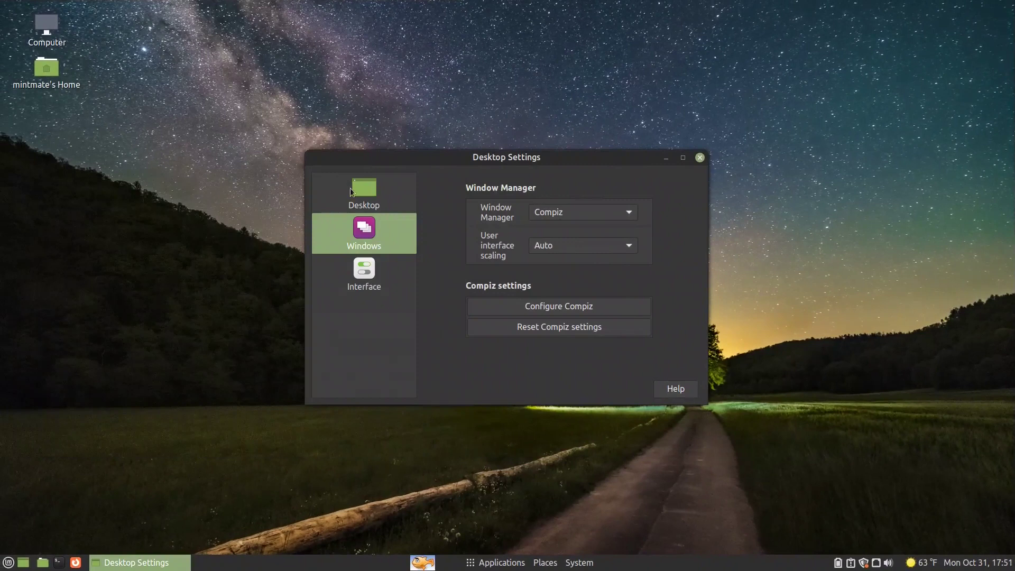
Launch Configure Compiz from Desktop Settings and accept the advanced-tool warning
{"action": "mouse_move", "coordinate": [496, 162]}
{"action": "left_mouse_down"}
{"action": "mouse_move", "coordinate": [546, 152]}
{"action": "mouse_move", "coordinate": [503, 152]}
{"action": "mouse_move", "coordinate": [603, 165]}
{"action": "mouse_move", "coordinate": [426, 152]}
{"action": "mouse_move", "coordinate": [481, 159]}
{"action": "left_mouse_up"}
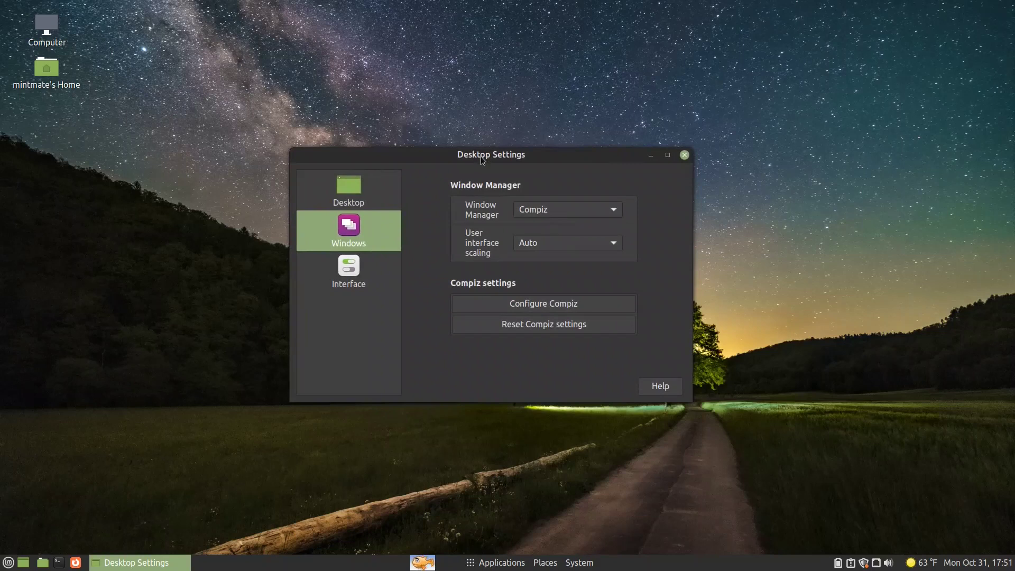
{"action": "left_click", "coordinate": [515, 304]}
{"action": "left_click", "coordinate": [516, 336]}
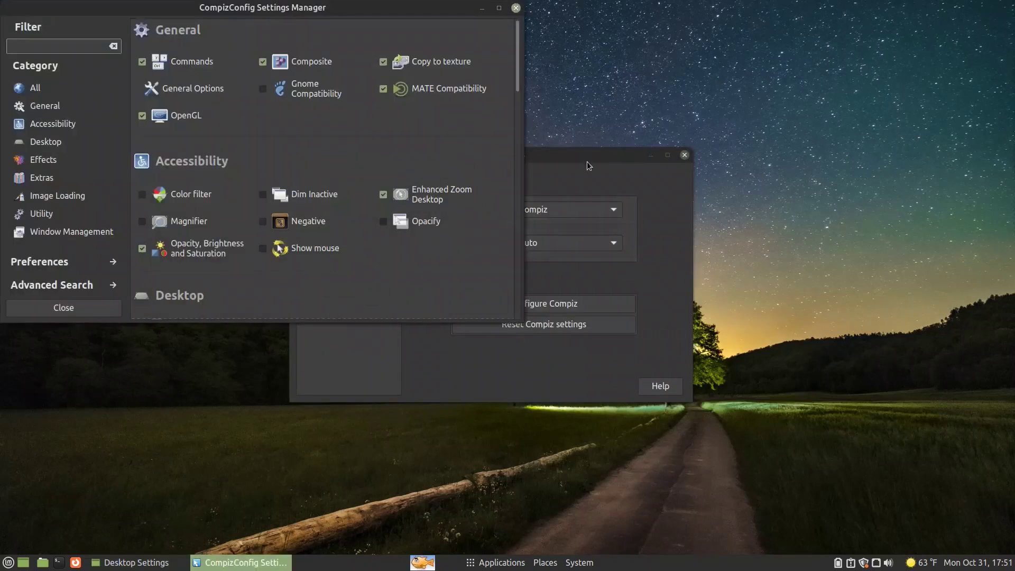
Move Desktop Settings to the right and open the Annotate plugin under Extras
{"action": "left_click_drag", "start_coordinate": [589, 154], "coordinate": [883, 97]}
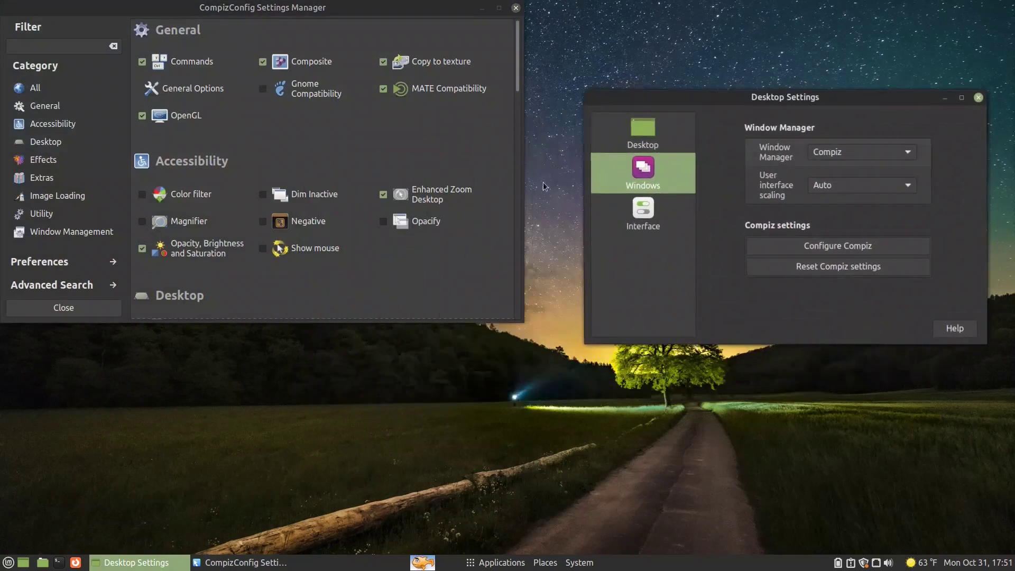
{"action": "scroll", "coordinate": [385, 228], "scroll_direction": "down", "scroll_amount": 4}
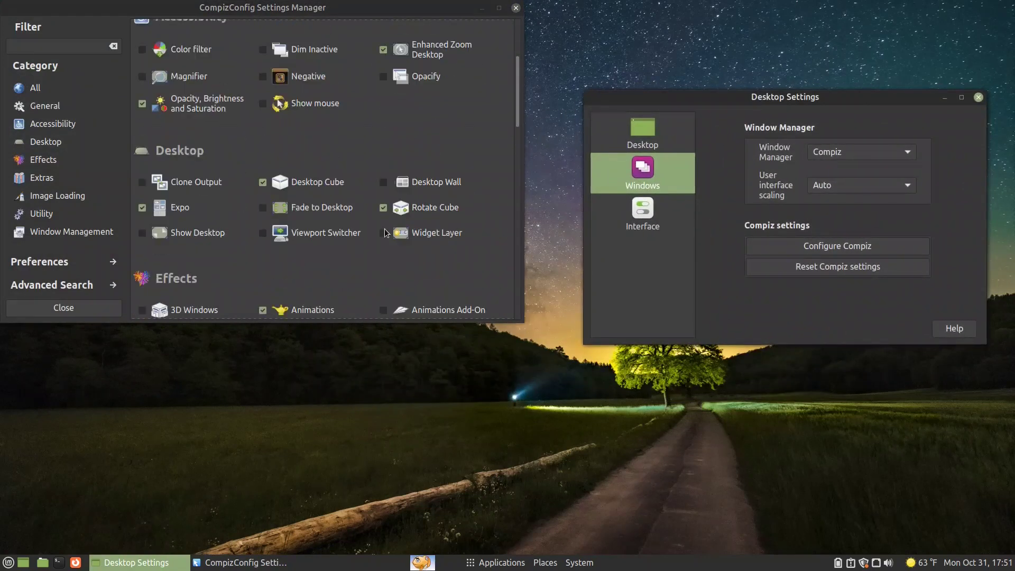
{"action": "scroll", "coordinate": [385, 233], "scroll_direction": "down", "scroll_amount": 12}
{"action": "scroll", "coordinate": [385, 232], "scroll_direction": "up", "scroll_amount": 3}
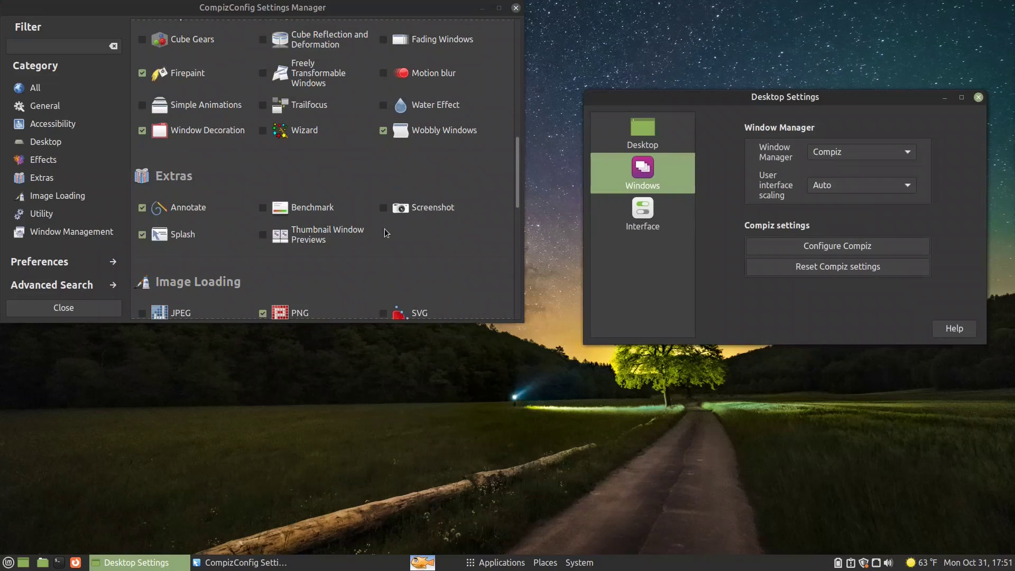
{"action": "left_click", "coordinate": [189, 208]}
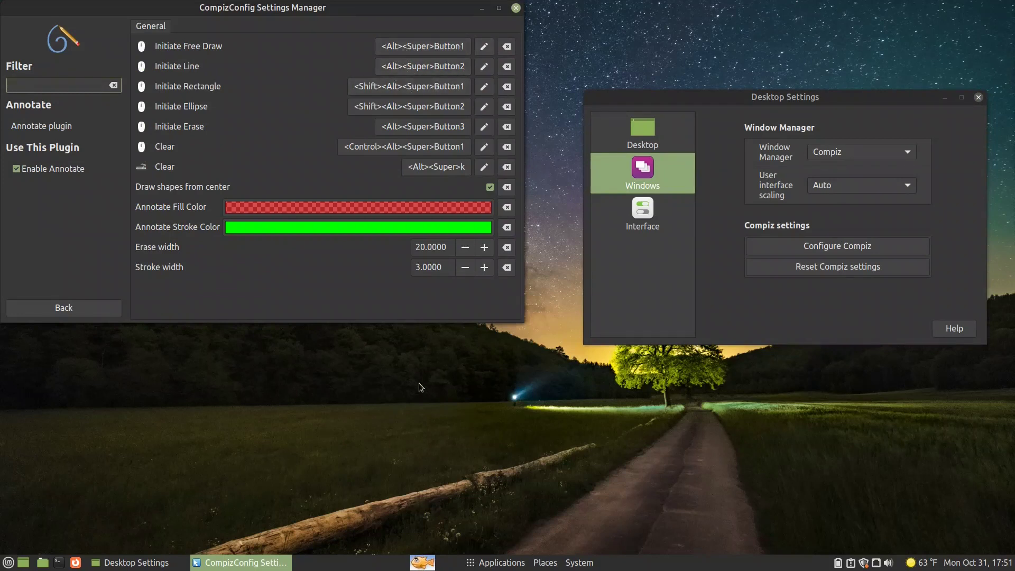
Draw a green freehand loop, strokes and straight lines, plus a red rectangle, on the desktop
{"action": "key", "text": "alt"}
{"action": "mouse_move", "coordinate": [418, 382]}
{"action": "left_mouse_down"}
{"action": "mouse_move", "coordinate": [488, 379]}
{"action": "mouse_move", "coordinate": [514, 422]}
{"action": "mouse_move", "coordinate": [370, 379]}
{"action": "mouse_move", "coordinate": [660, 272]}
{"action": "mouse_move", "coordinate": [534, 391]}
{"action": "mouse_move", "coordinate": [534, 442]}
{"action": "mouse_move", "coordinate": [626, 394]}
{"action": "mouse_move", "coordinate": [468, 420]}
{"action": "mouse_move", "coordinate": [465, 411]}
{"action": "left_mouse_up"}
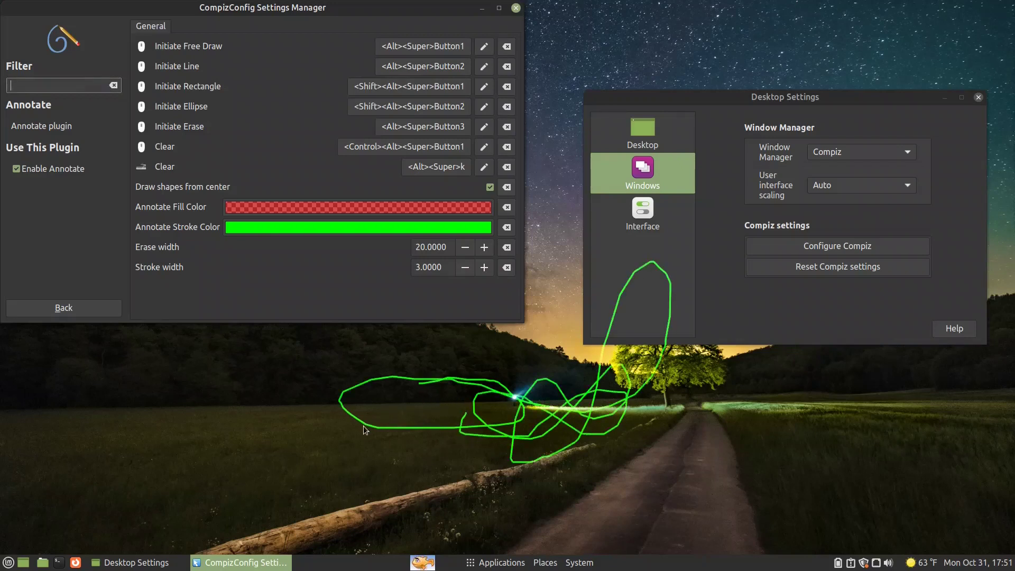
{"action": "mouse_move", "coordinate": [363, 426]}
{"action": "left_mouse_down"}
{"action": "mouse_move", "coordinate": [471, 427]}
{"action": "mouse_move", "coordinate": [327, 474]}
{"action": "mouse_move", "coordinate": [489, 518]}
{"action": "mouse_move", "coordinate": [758, 482]}
{"action": "left_mouse_up"}
{"action": "left_click_drag", "start_coordinate": [779, 443], "coordinate": [635, 452]}
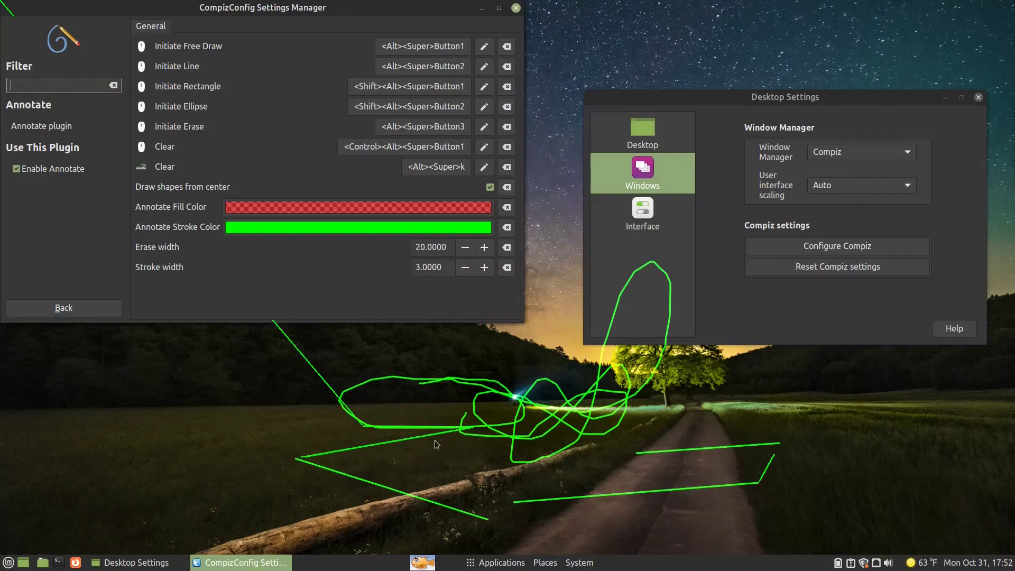
{"action": "left_click_drag", "start_coordinate": [277, 415], "coordinate": [194, 375]}
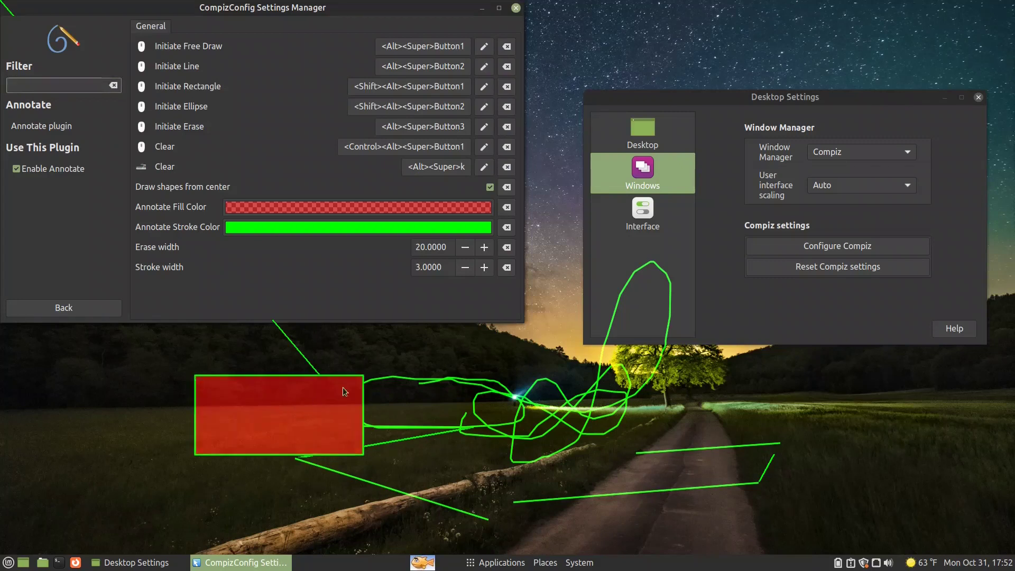
Start a new launcher from the desktop menu and draw two red ellipses
{"action": "right_click", "coordinate": [408, 348]}
{"action": "left_click", "coordinate": [418, 372]}
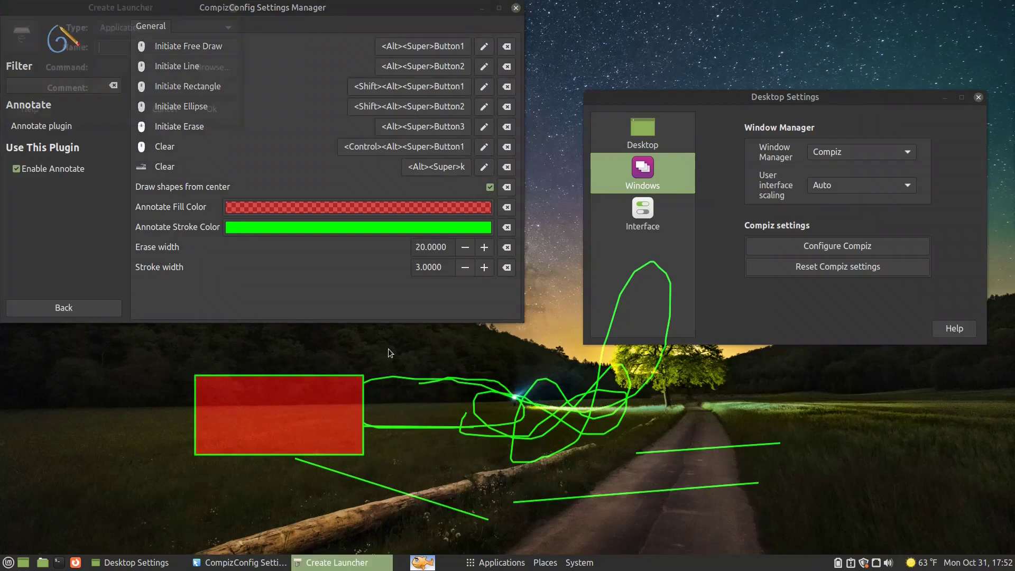
{"action": "mouse_move", "coordinate": [388, 348]}
{"action": "left_mouse_down"}
{"action": "mouse_move", "coordinate": [467, 440]}
{"action": "mouse_move", "coordinate": [527, 471]}
{"action": "left_mouse_up"}
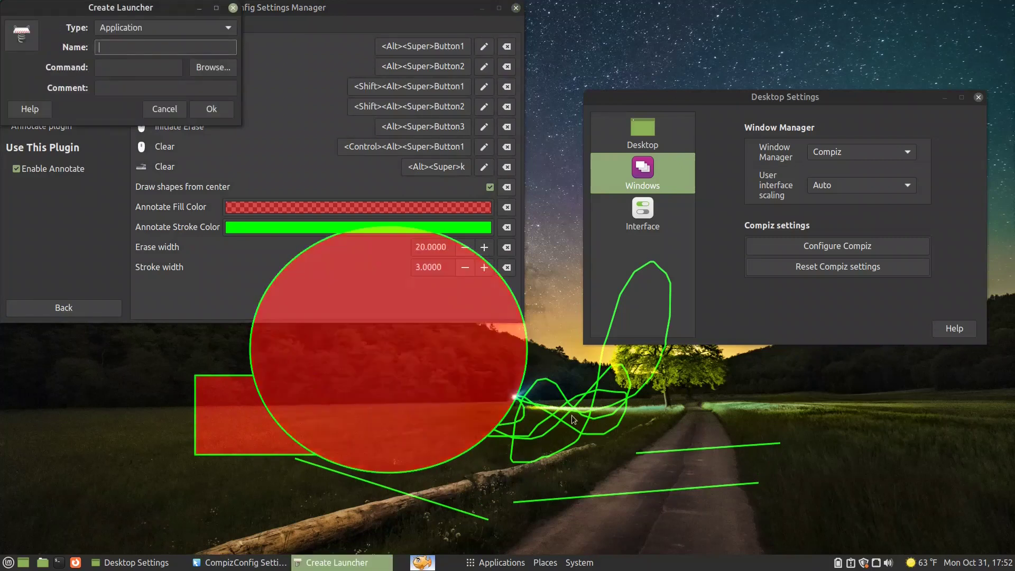
{"action": "left_click_drag", "start_coordinate": [637, 443], "coordinate": [704, 472]}
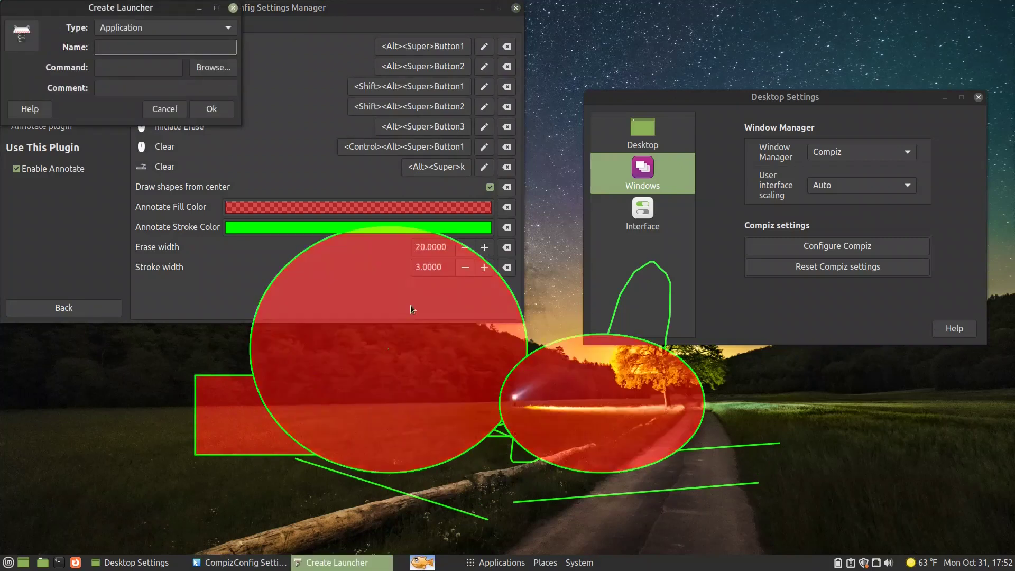
Clear all annotations with Alt+Super+K and move CCSM down to reveal Create Launcher
{"action": "left_click", "coordinate": [230, 147]}
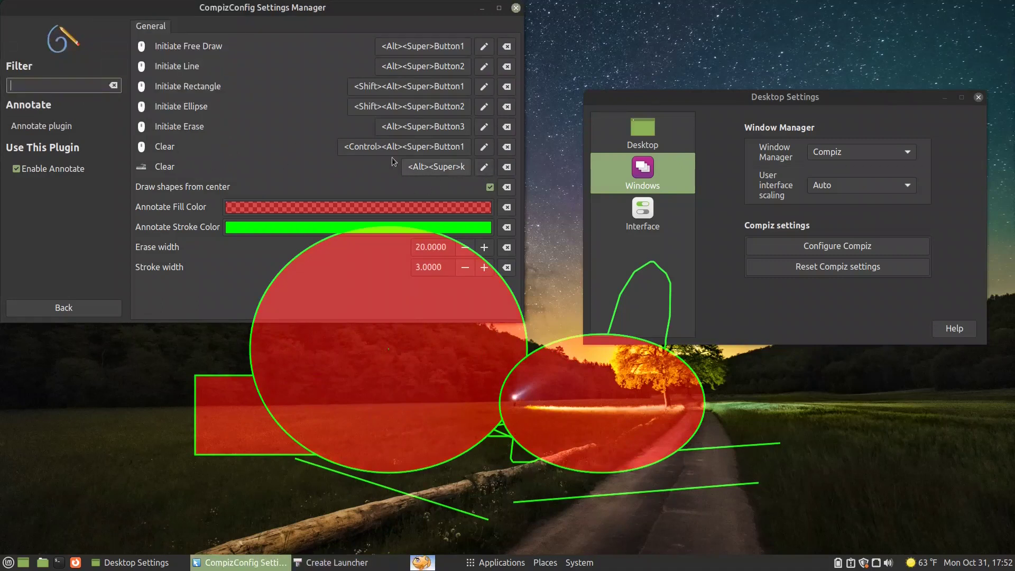
{"action": "left_click", "coordinate": [509, 208]}
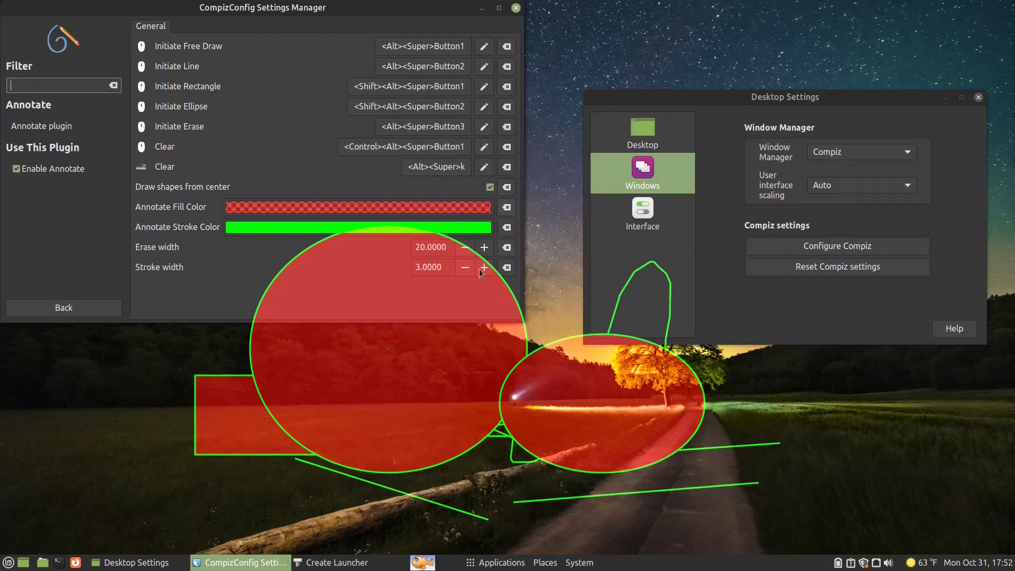
{"action": "key", "text": "alt+super+k"}
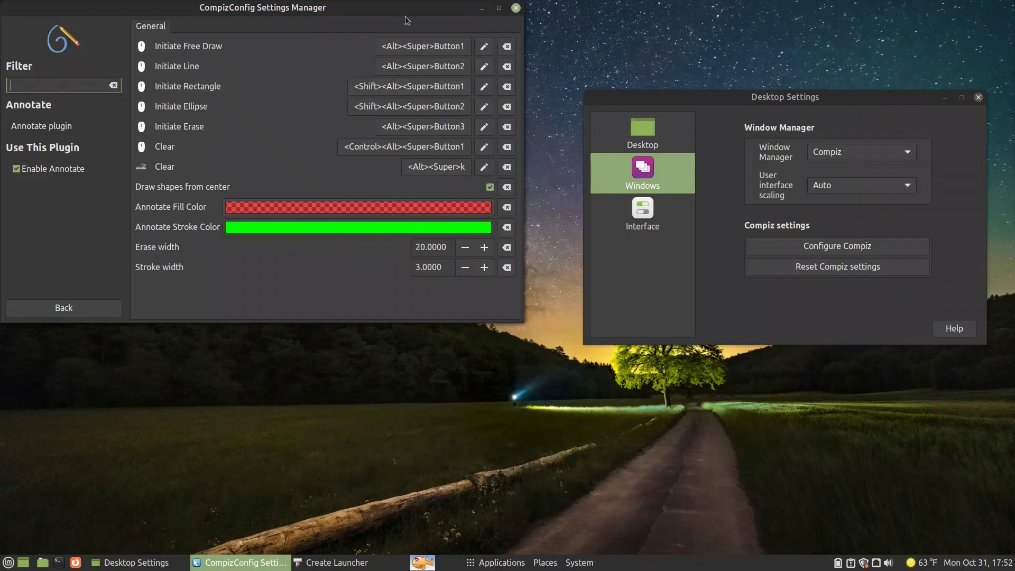
{"action": "left_click_drag", "start_coordinate": [391, 9], "coordinate": [480, 130]}
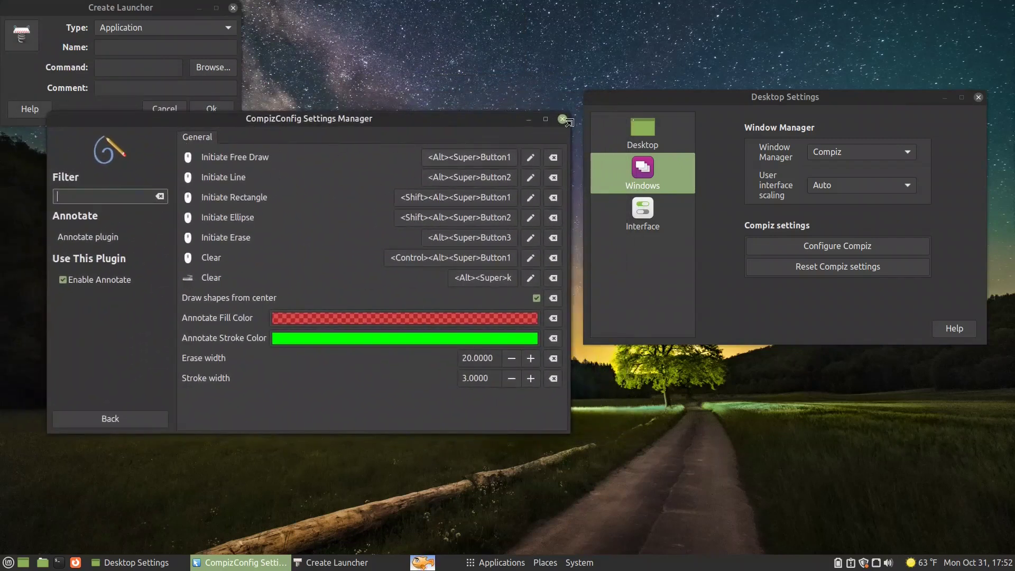
Open the Splash plugin and inspect its background and logo image paths on the Images tab
{"action": "left_click", "coordinate": [100, 421]}
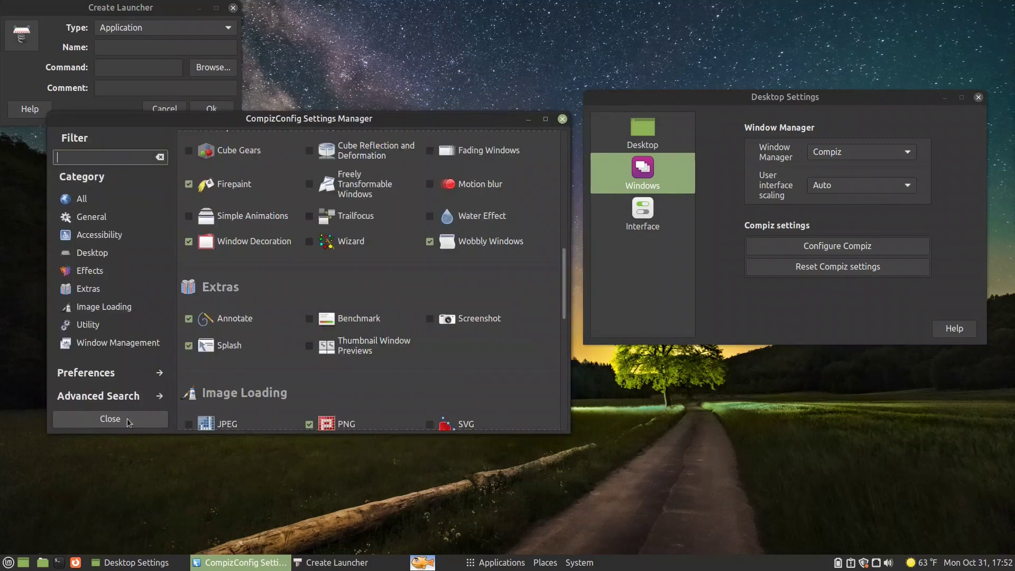
{"action": "left_click", "coordinate": [229, 345]}
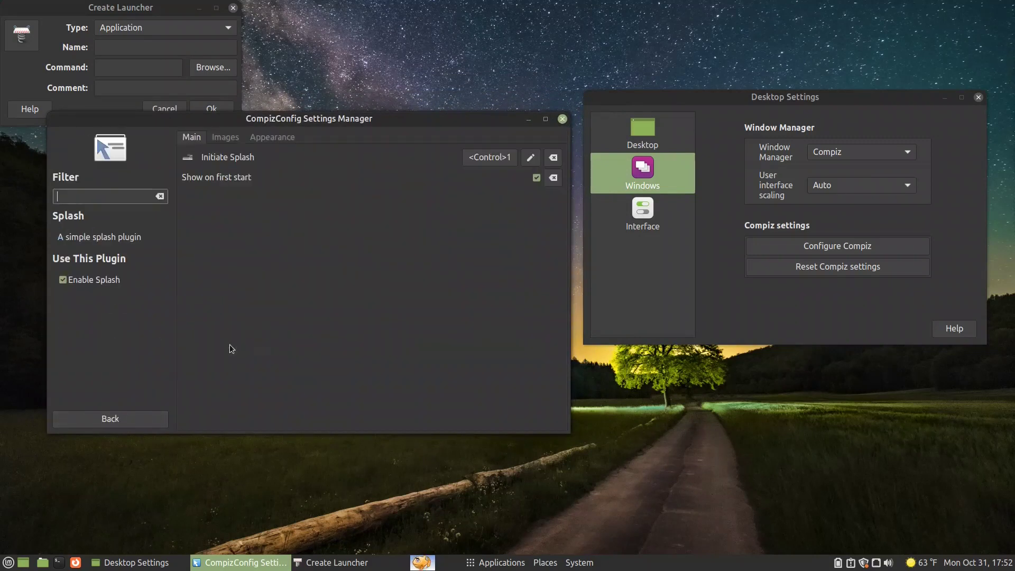
{"action": "left_click", "coordinate": [221, 141]}
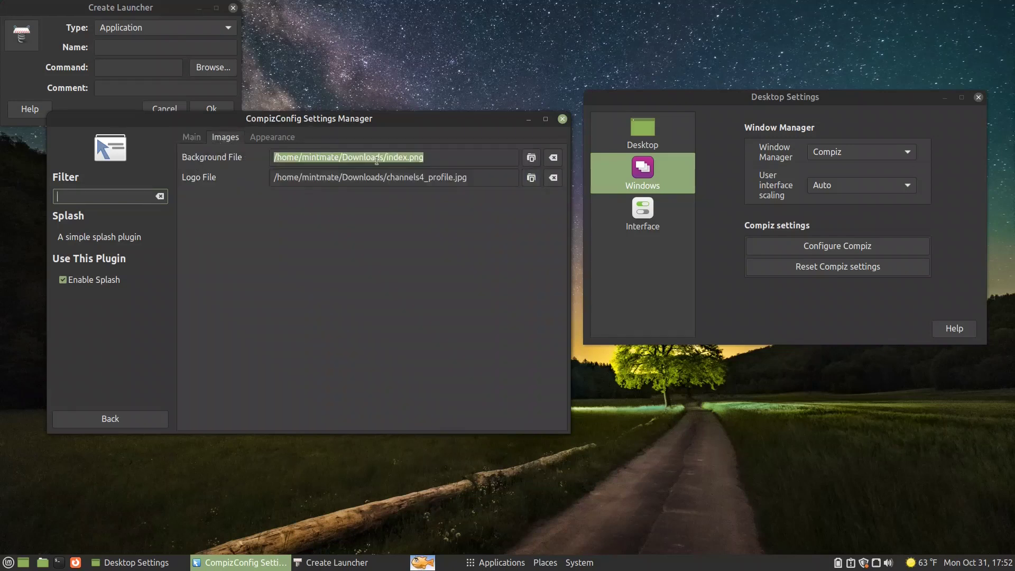
{"action": "left_click", "coordinate": [441, 157]}
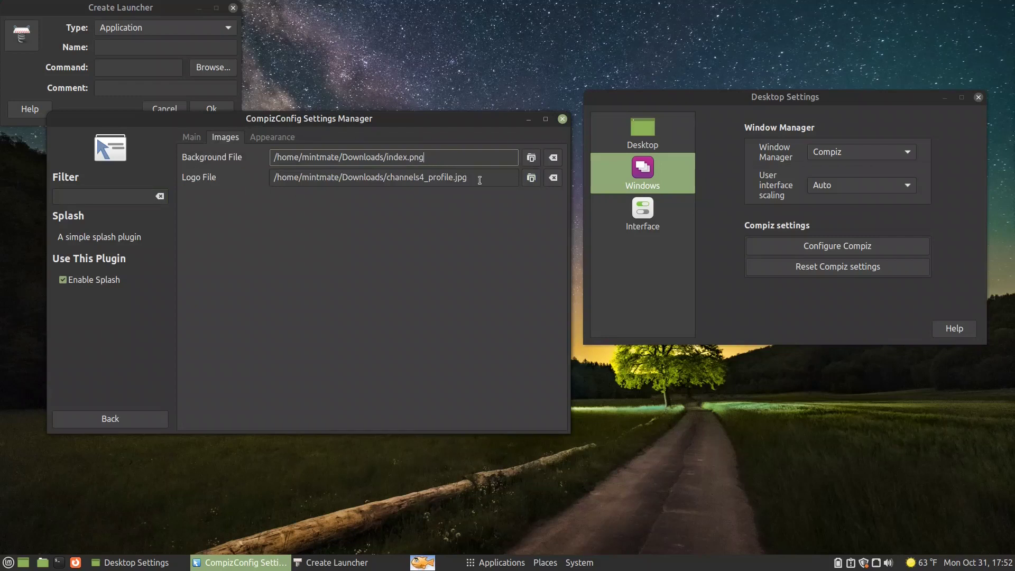
Return to Splash's Main options, preview the splash with Ctrl+1, and reposition the window
{"action": "left_click", "coordinate": [230, 140]}
{"action": "left_click", "coordinate": [192, 138]}
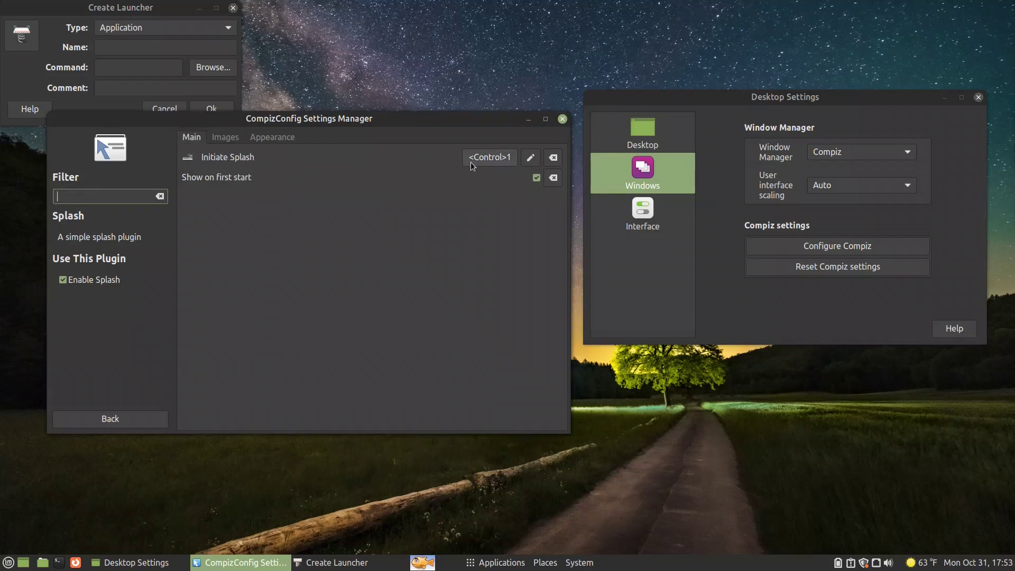
{"action": "key", "text": "ctrl+1"}
{"action": "left_click_drag", "start_coordinate": [357, 120], "coordinate": [396, 168]}
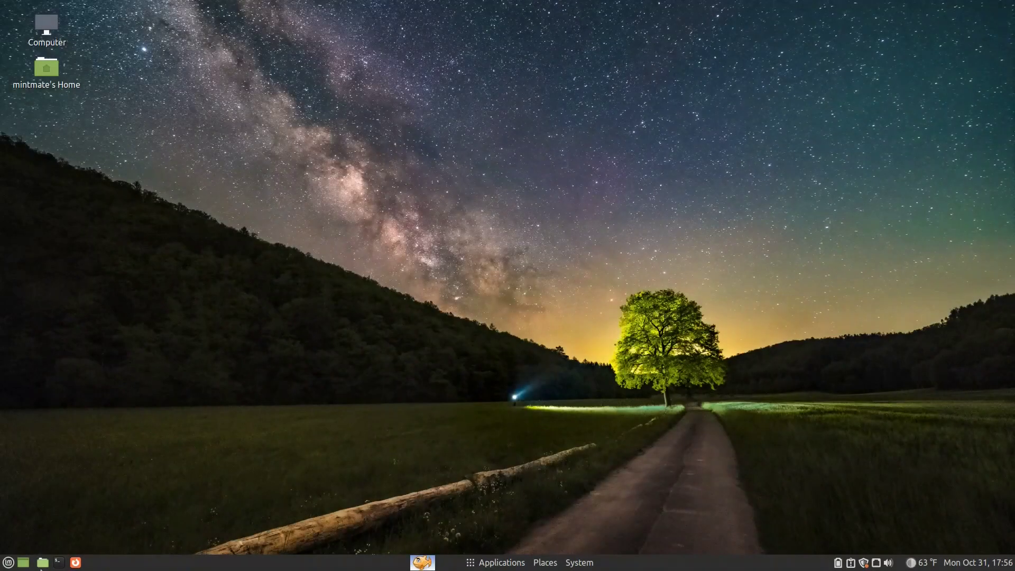
Open a terminal and run free to show memory usage
{"action": "left_click", "coordinate": [56, 563]}
{"action": "type", "text": "free"}
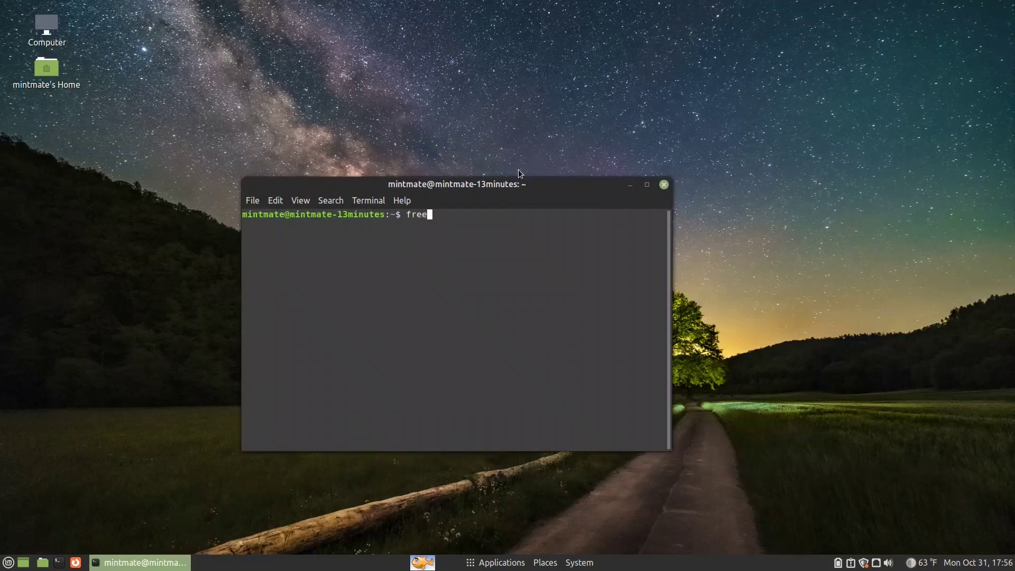
{"action": "key", "text": "Return"}
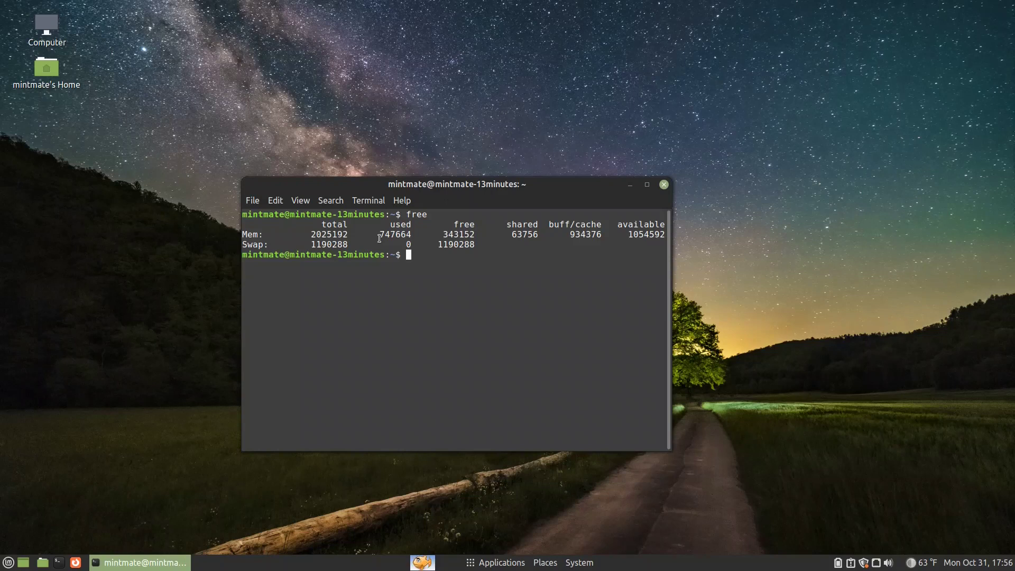
Run uname -a and df, then highlight the /dev/sda3 used-space figure (38%)
{"action": "type", "text": "uname -a"}
{"action": "key", "text": "Return"}
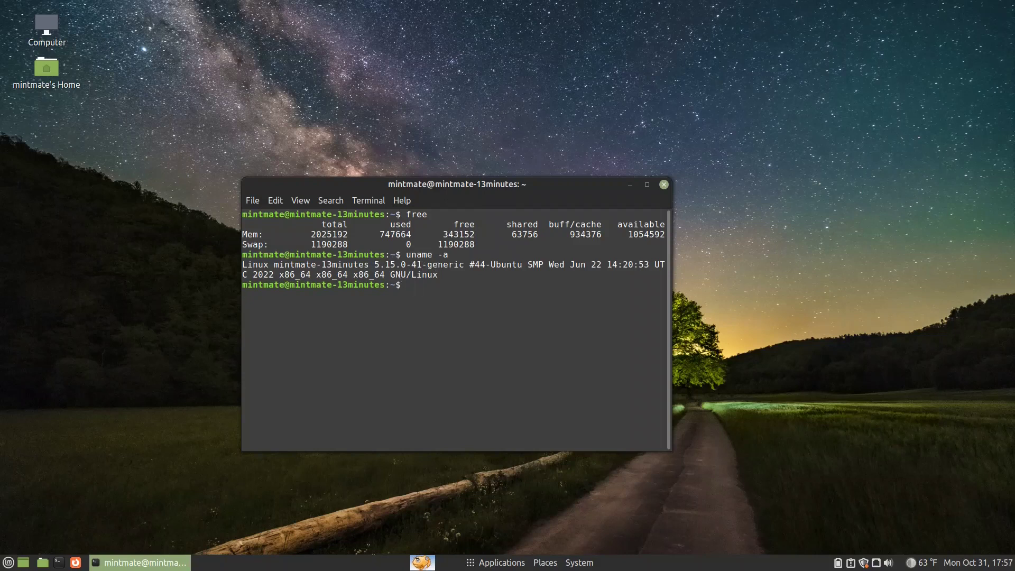
{"action": "type", "text": "df"}
{"action": "key", "text": "Return"}
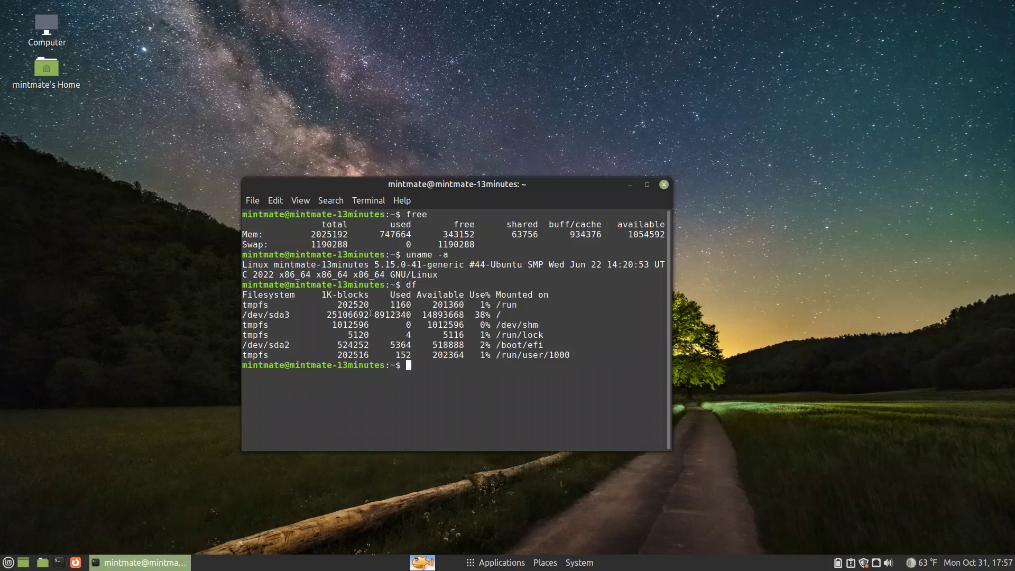
{"action": "mouse_move", "coordinate": [373, 314]}
{"action": "left_mouse_down"}
{"action": "mouse_move", "coordinate": [410, 305]}
{"action": "mouse_move", "coordinate": [379, 314]}
{"action": "left_mouse_up"}
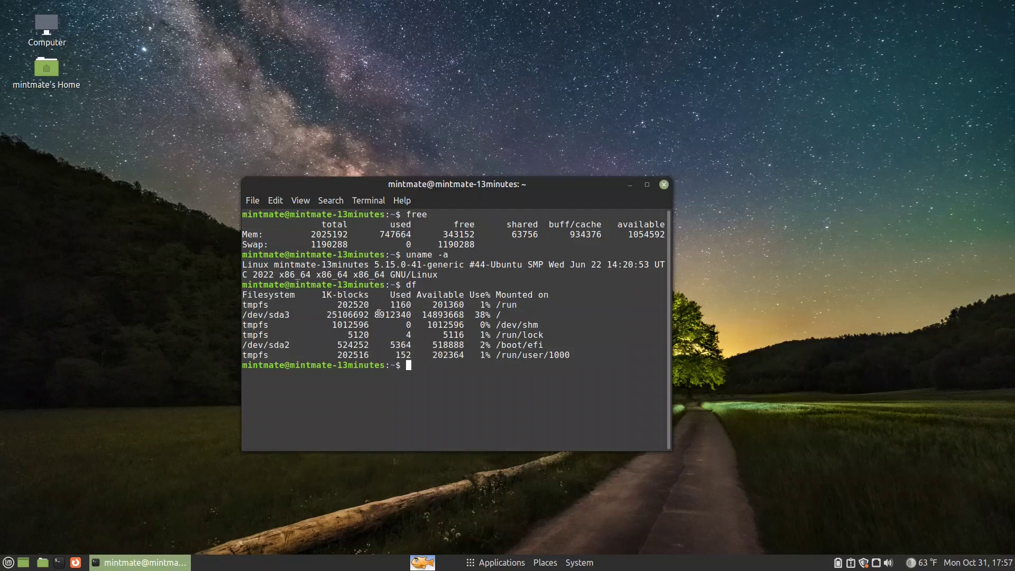